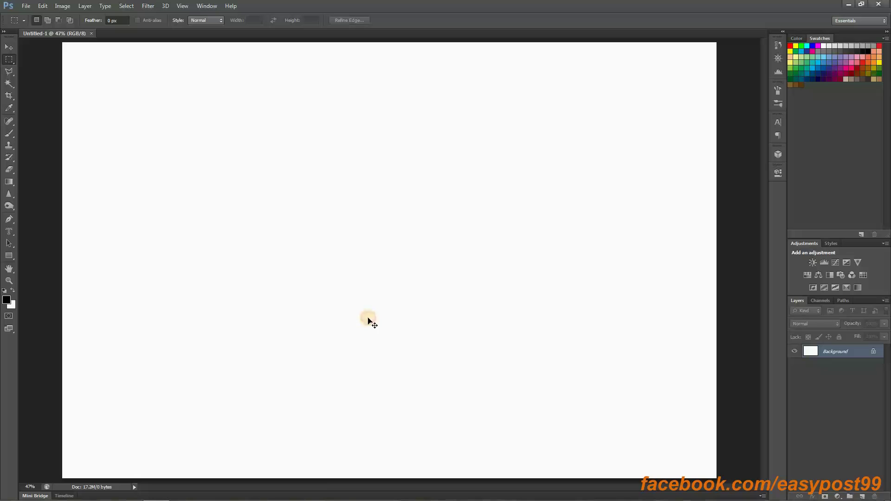
Step: Add a new blank layer and draw a small square marquee selection near the canvas's upper-left corner
key(ctrl+shift+n)
key(Return)
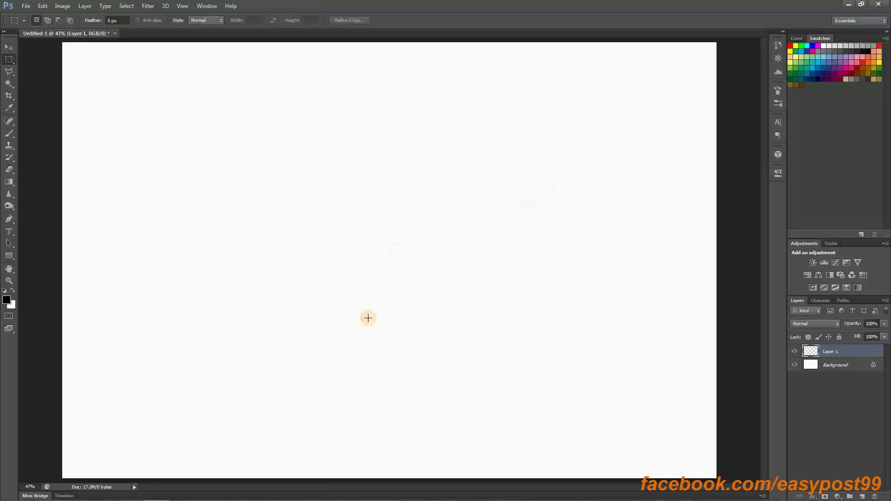
click(10, 60)
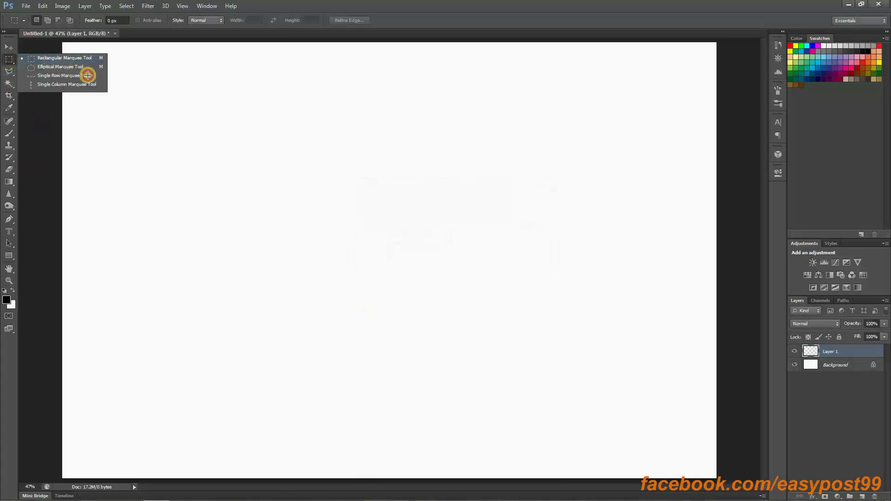
click(54, 59)
drag(84, 61, 150, 144)
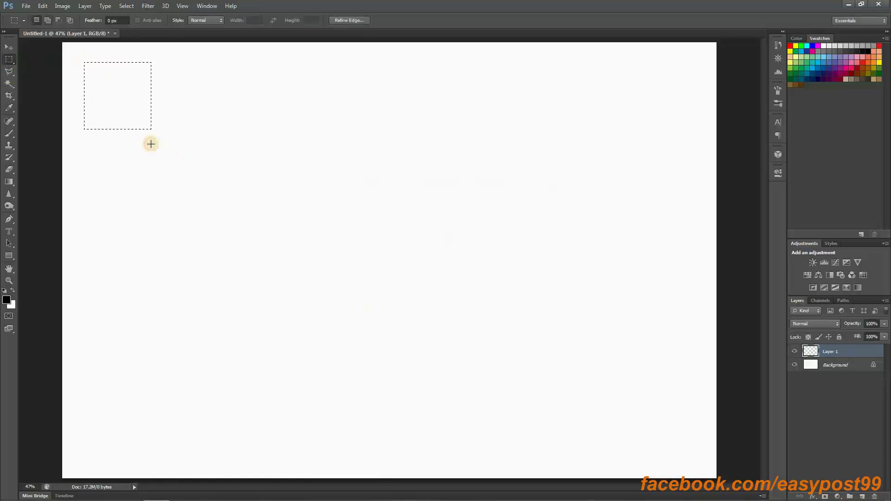
Step: Fill the square selection with black at 100% opacity in Normal mode and deselect it
key(i)
key(shift+F5)
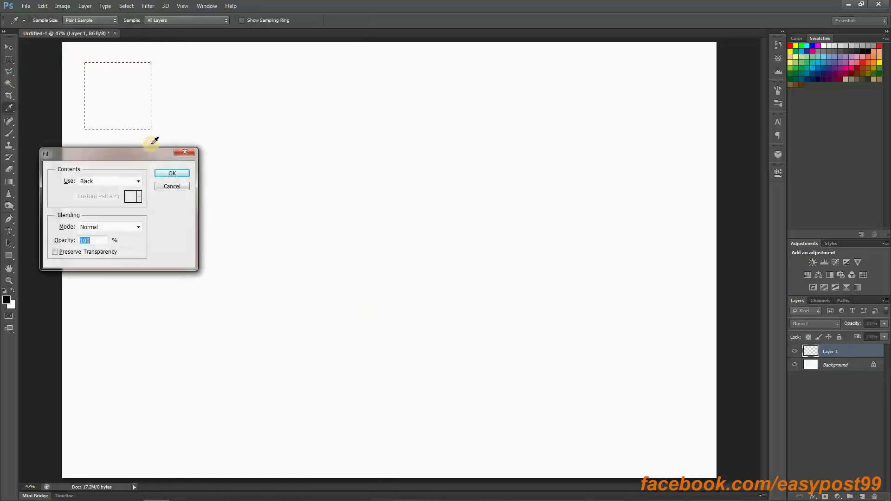
key(m)
click(171, 173)
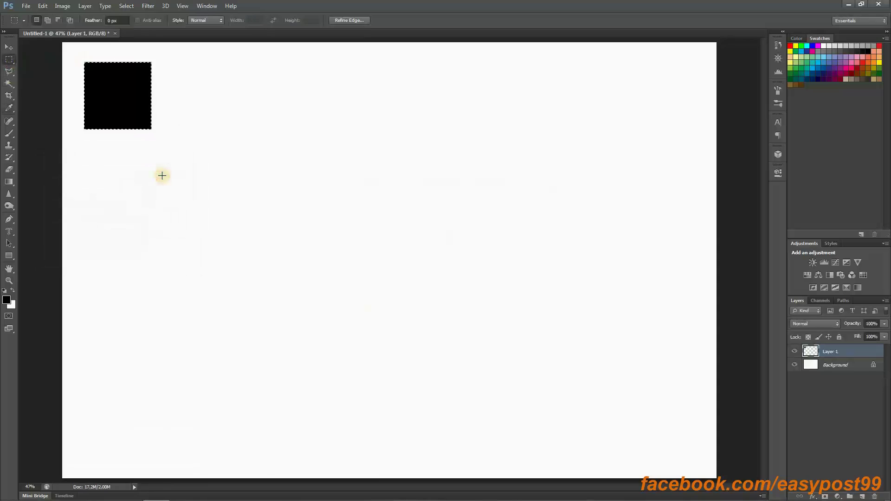
click(162, 176)
Step: Duplicate the black square's layer twice and move the copies by hand into a row beside the original
key(ctrl+j)
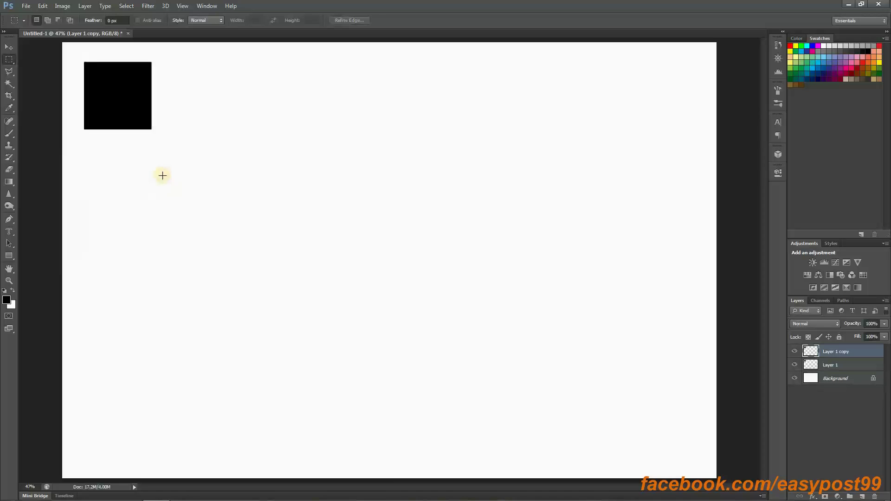
key(v)
drag(138, 112, 203, 114)
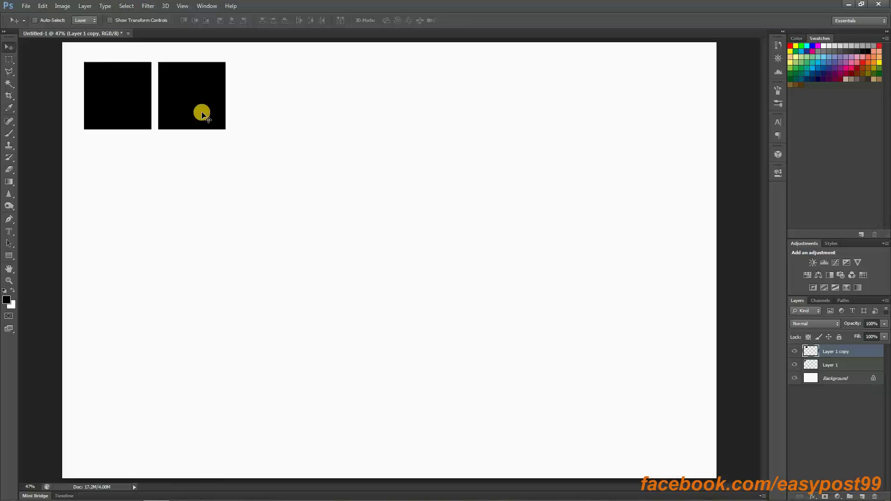
key(ctrl+j)
drag(202, 114, 275, 114)
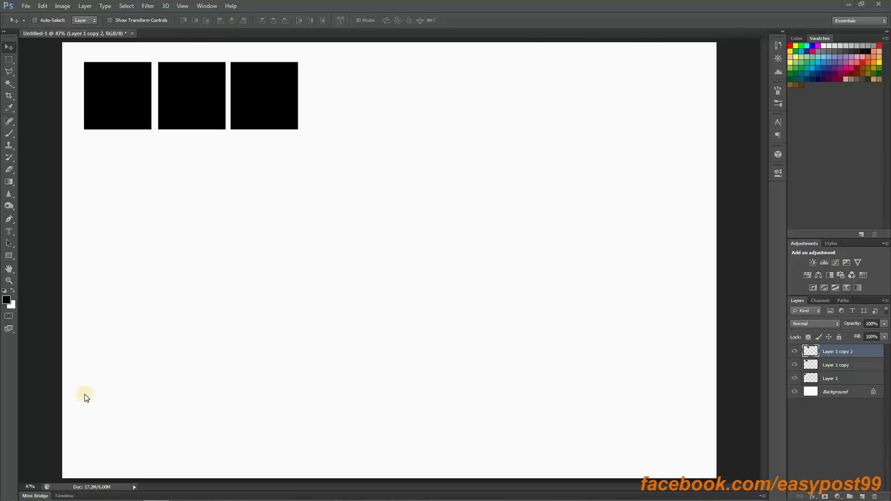
Step: Delete the two copied square layers, keeping the original square on Layer 1
shift+click(846, 367)
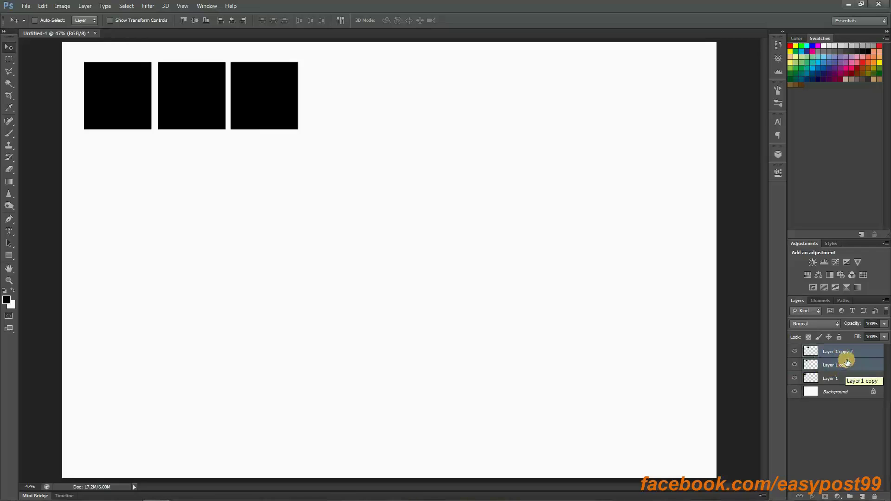
drag(847, 351, 875, 497)
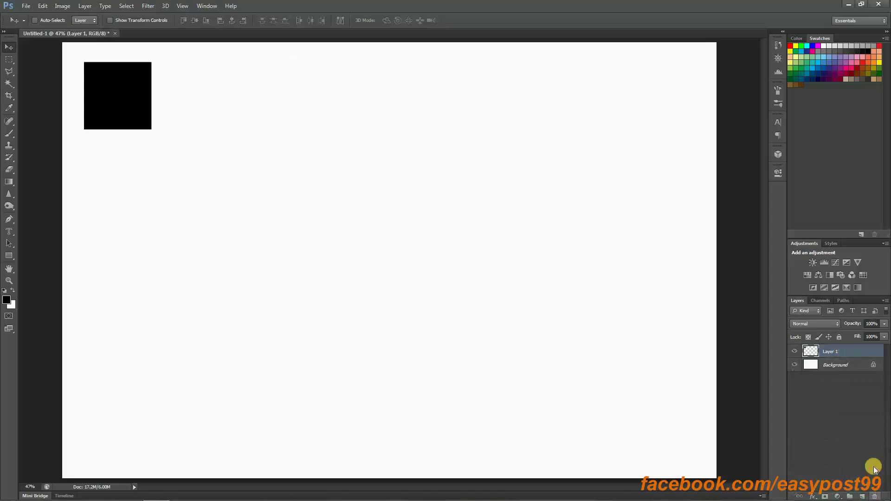
click(103, 100)
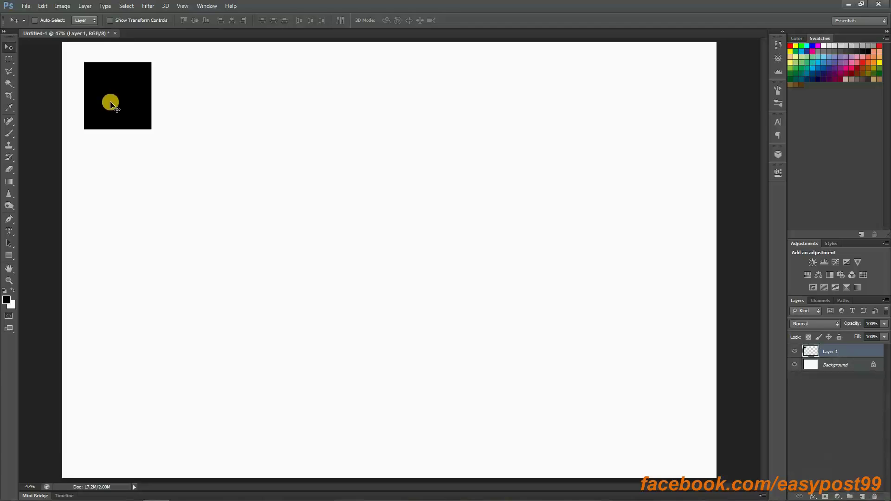
Step: Duplicate the square's layer and make a transform copy of it, moved one space to the right with a small gap
key(ctrl+j)
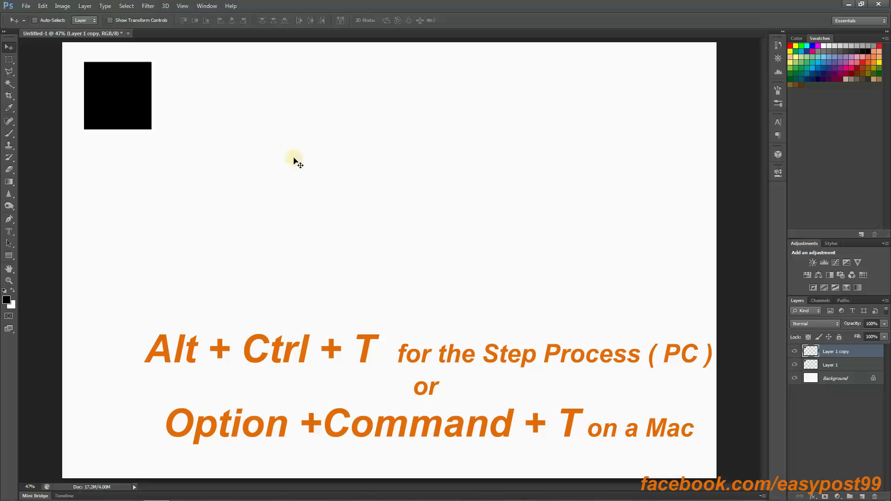
key(ctrl+alt+t)
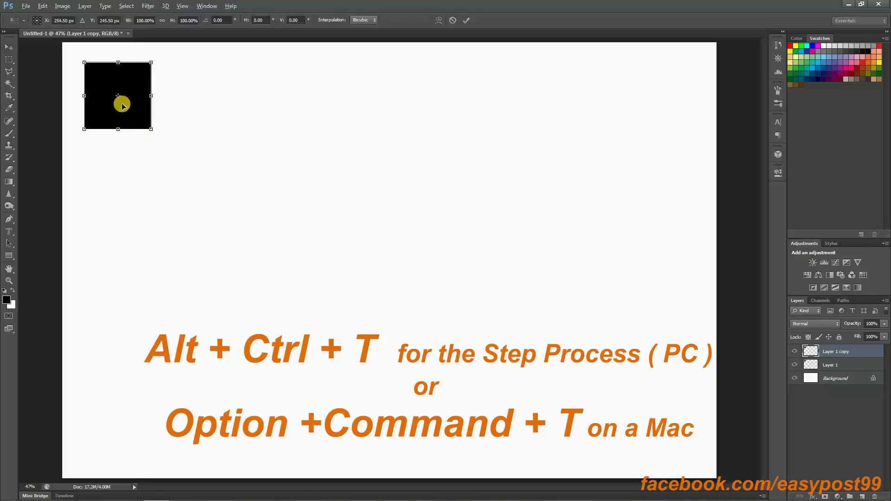
drag(122, 106, 197, 107)
key(Escape)
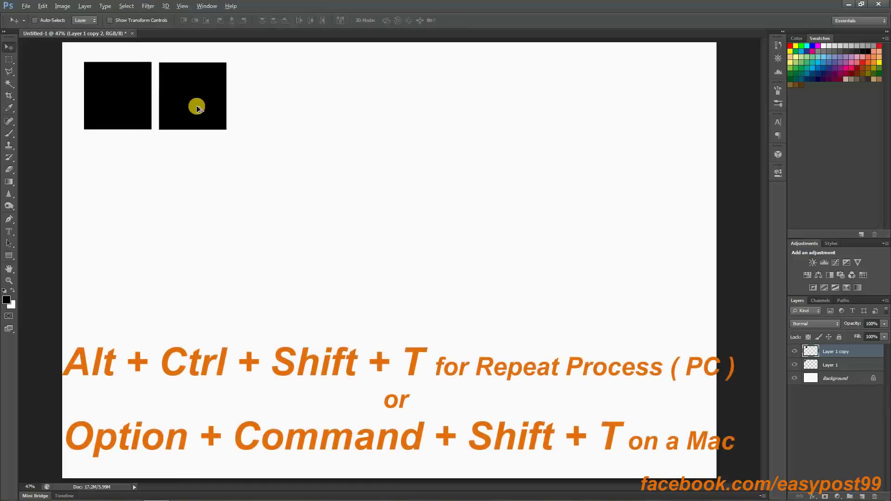
Step: Repeat the transform copy six times to extend the squares into an evenly spaced row of eight
key(ctrl+alt+shift+t)
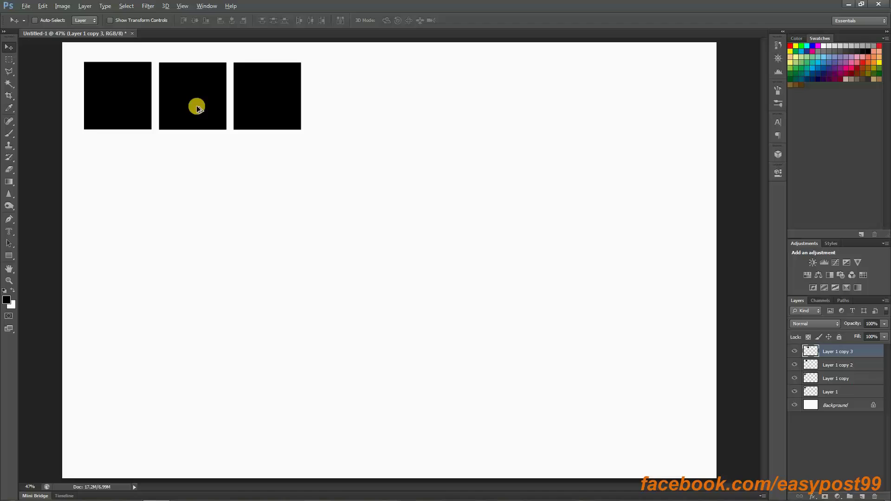
key(ctrl+alt+shift+t)
key(ctrl+alt+shift+t)
key(ctrl+alt+shift+t)
key(ctrl+alt+shift+t)
key(ctrl+alt+shift+t)
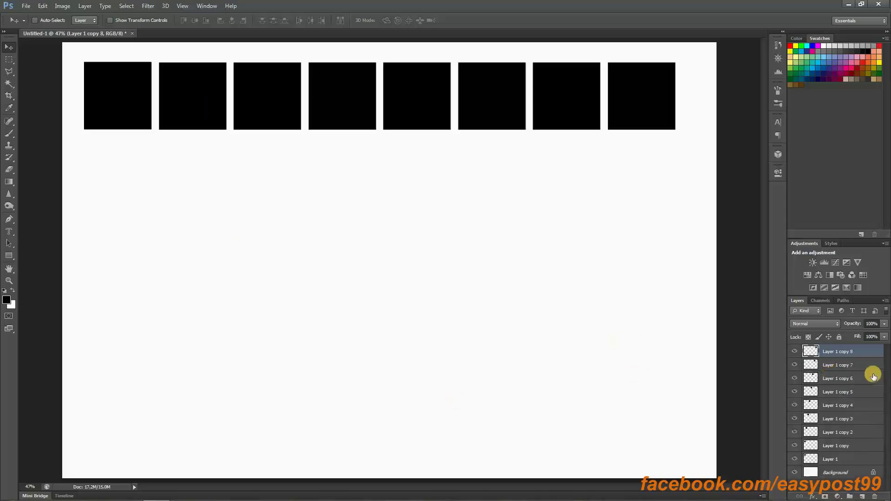
Step: Merge all the square layers into one row layer and duplicate that layer
shift+click(857, 461)
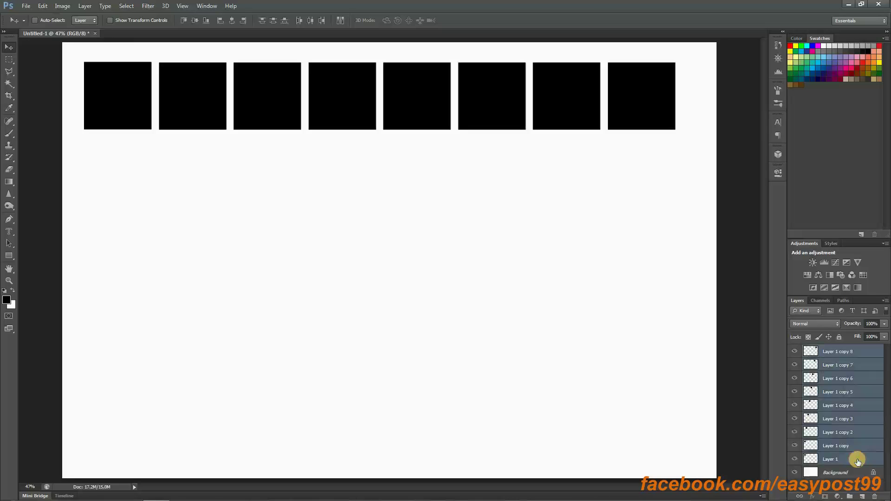
key(ctrl+e)
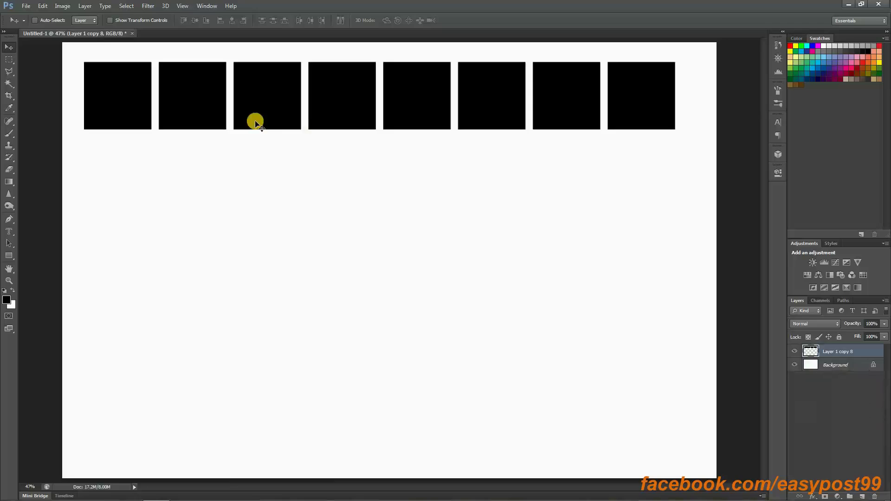
key(ctrl+j)
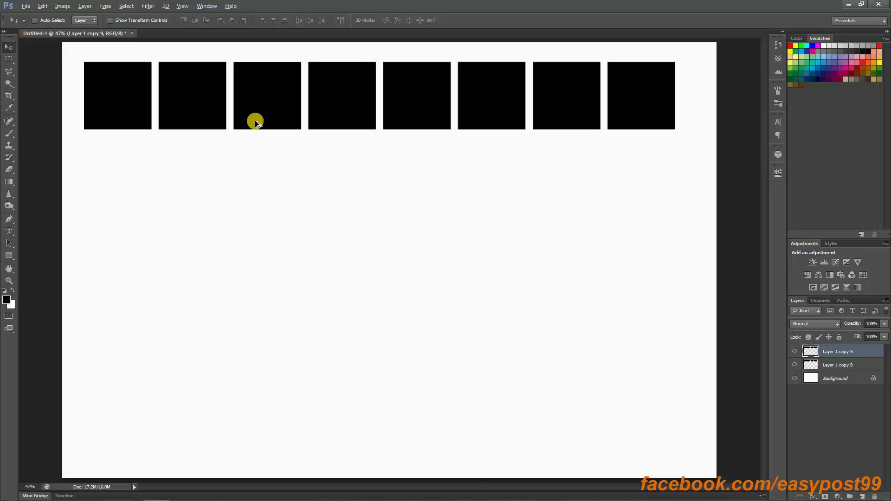
Step: Make a transform copy of the row directly beneath it and repeat it three times to build five rows of squares
key(ctrl+t)
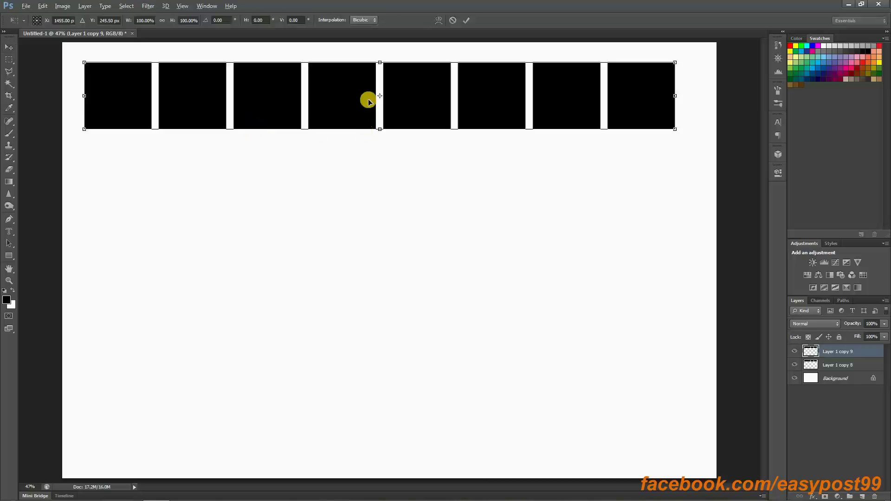
drag(364, 123, 363, 178)
key(Return)
key(ctrl+e)
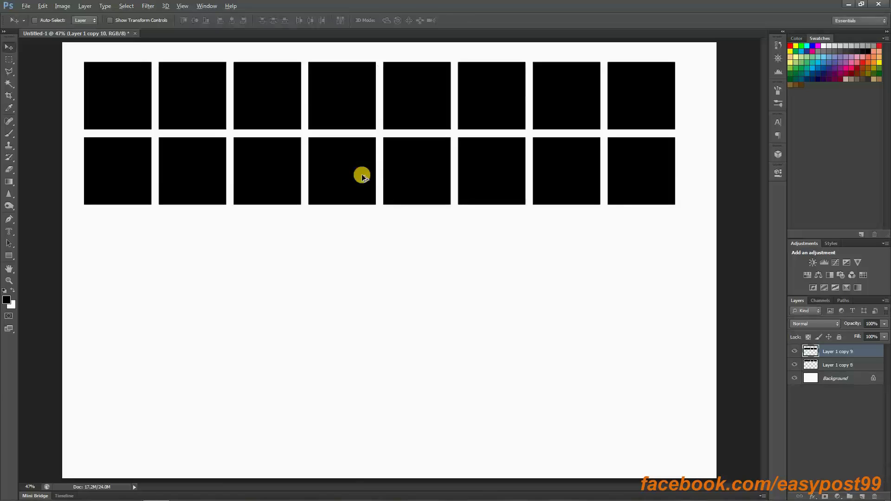
key(ctrl+alt+shift+t)
key(ctrl+alt+shift+t)
key(ctrl+alt+shift+t)
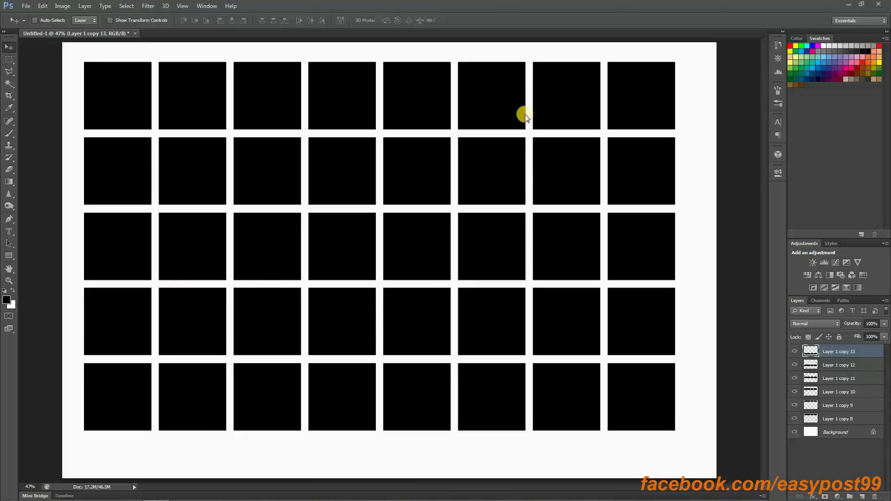
Step: Delete all the layers above the Background and add a new blank Layer 1
shift+click(861, 419)
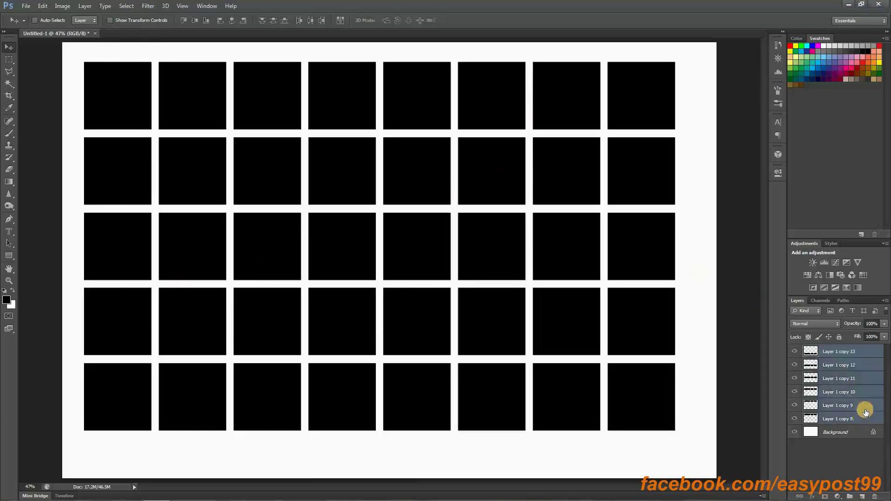
drag(860, 355, 874, 497)
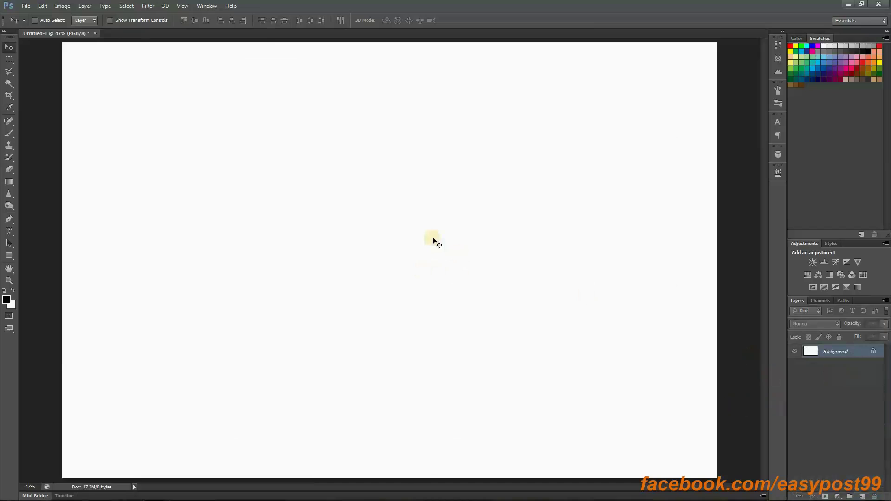
key(ctrl+shift+n)
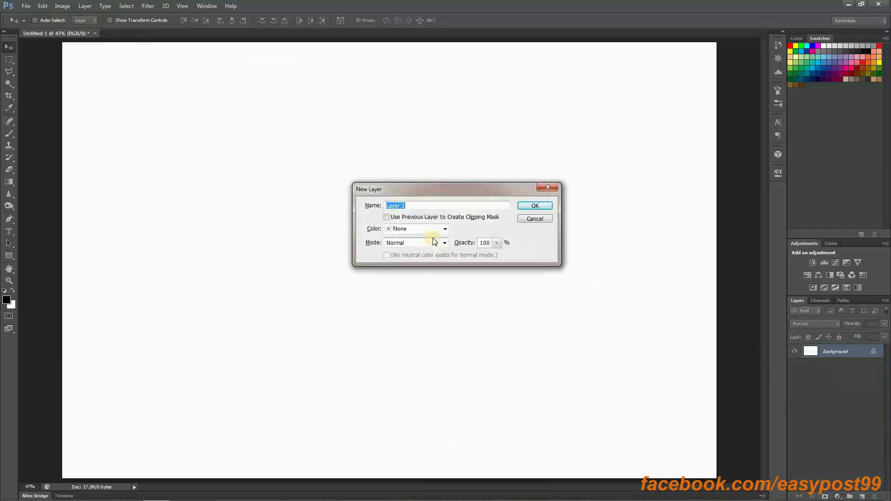
key(Return)
Step: Draw a tall, narrow elliptical marquee selection and move it to the canvas's upper middle
drag(9, 59, 57, 68)
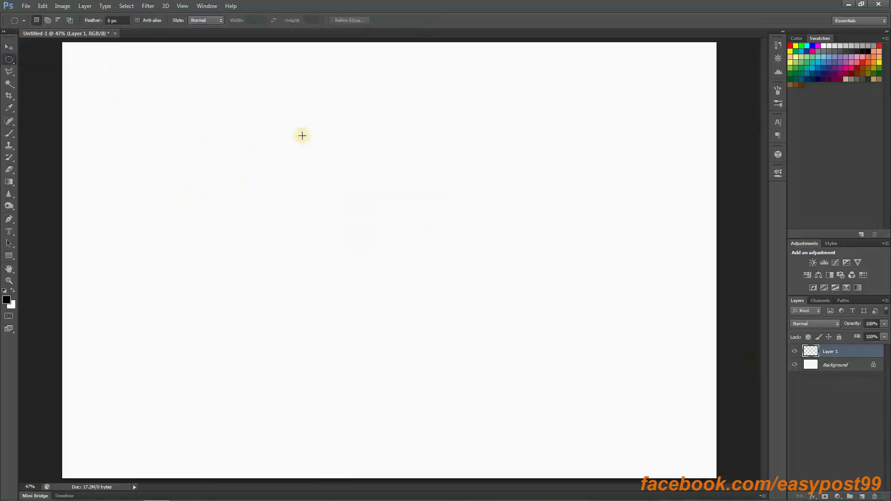
drag(290, 123, 381, 323)
drag(336, 246, 325, 191)
Step: Fill the elliptical selection with black at 100% opacity in Normal mode and deselect it
key(i)
key(shift+F5)
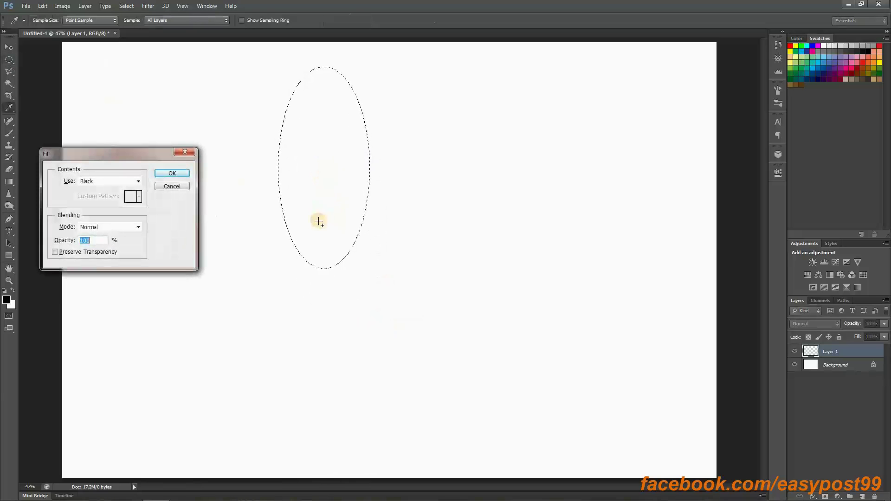
click(186, 173)
key(m)
key(ctrl+d)
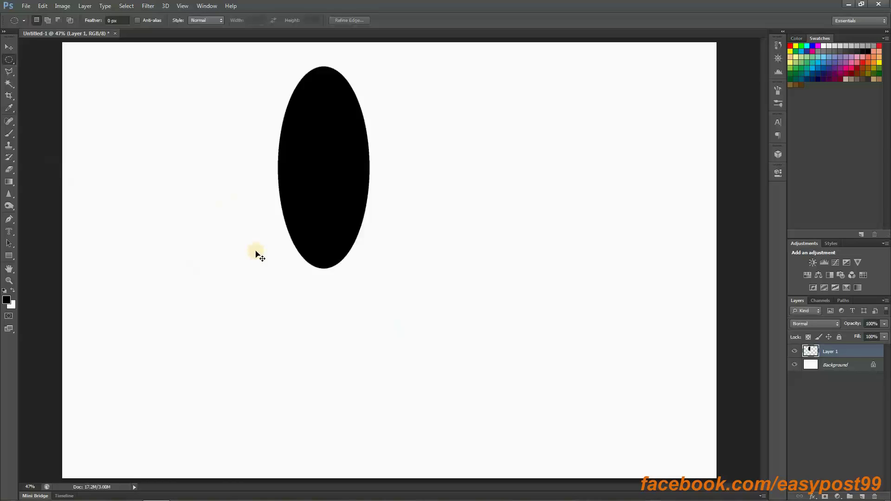
Step: Duplicate the ellipse layer and offset a transform copy down and right, rotating it 15° about a pivot at its bottom end
key(ctrl+j)
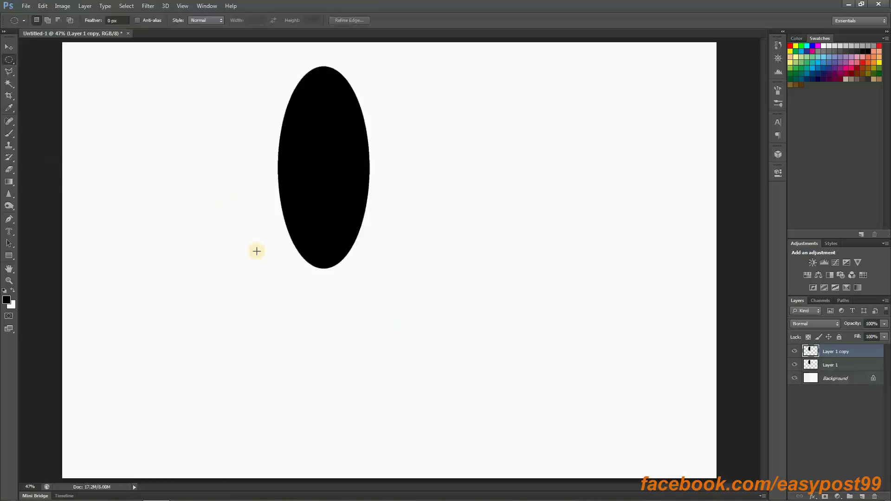
key(ctrl+t)
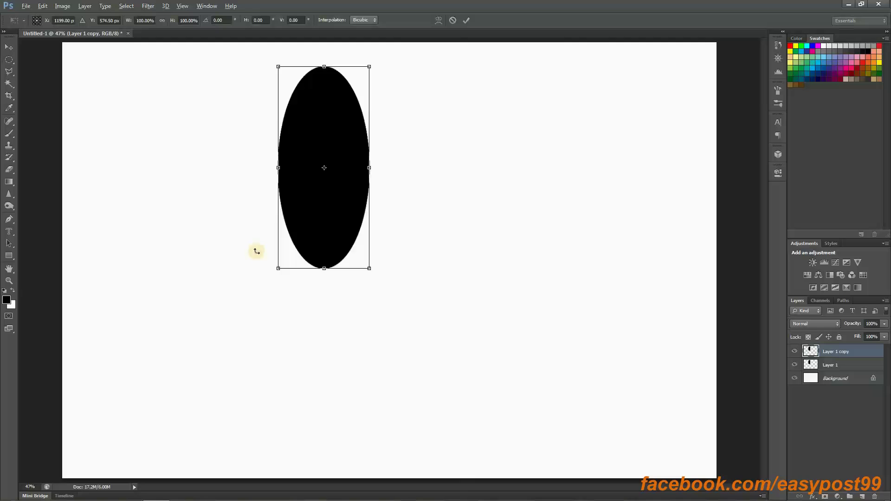
drag(327, 198, 371, 237)
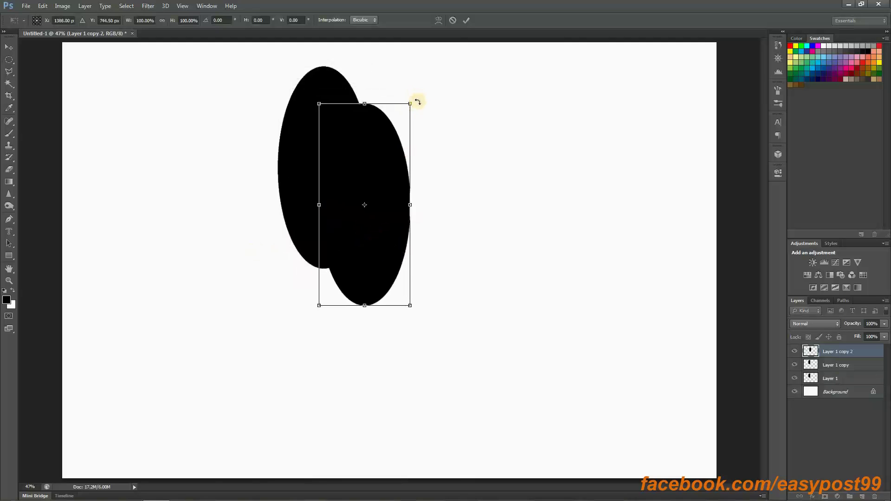
drag(365, 205, 363, 307)
drag(438, 119, 444, 123)
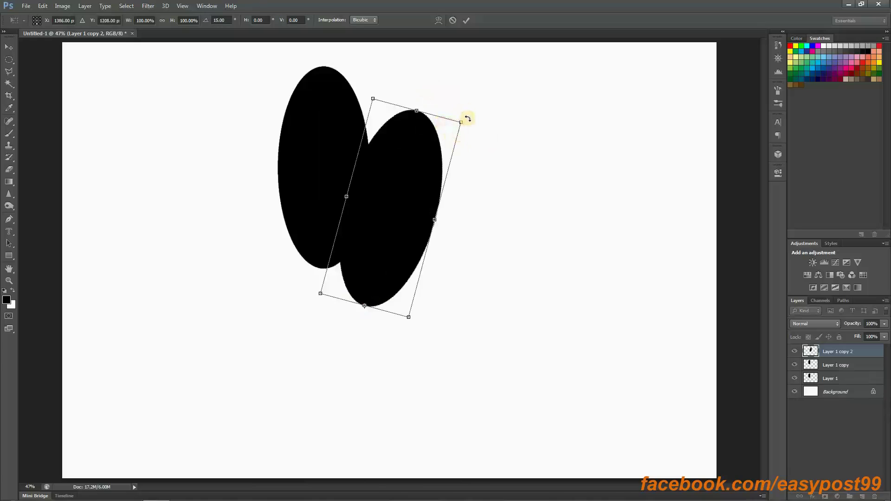
Step: Scale the ellipse copy to about 67%, rotate it to about 26°, place it beside the original's lower right side and apply
drag(462, 120, 426, 179)
drag(398, 206, 410, 201)
drag(451, 178, 460, 194)
drag(415, 225, 412, 228)
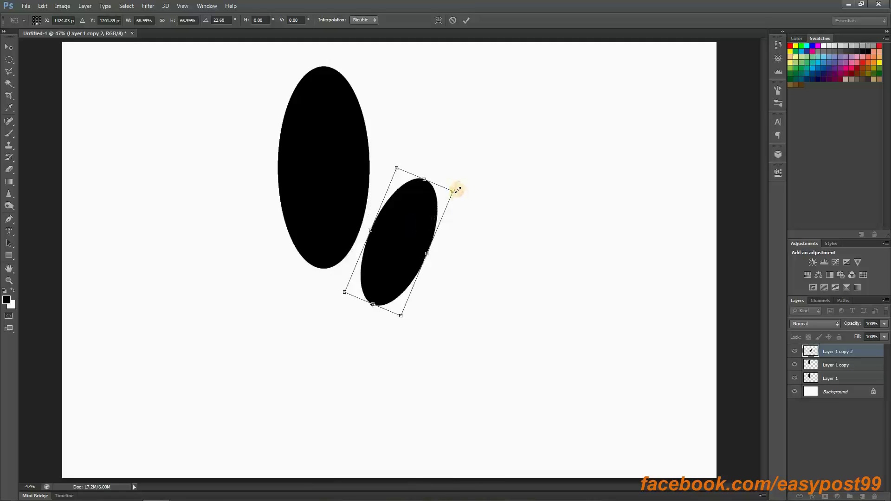
drag(461, 191, 465, 204)
mouse_move(416, 231)
mouse_down()
mouse_move(414, 217)
mouse_move(413, 226)
mouse_up()
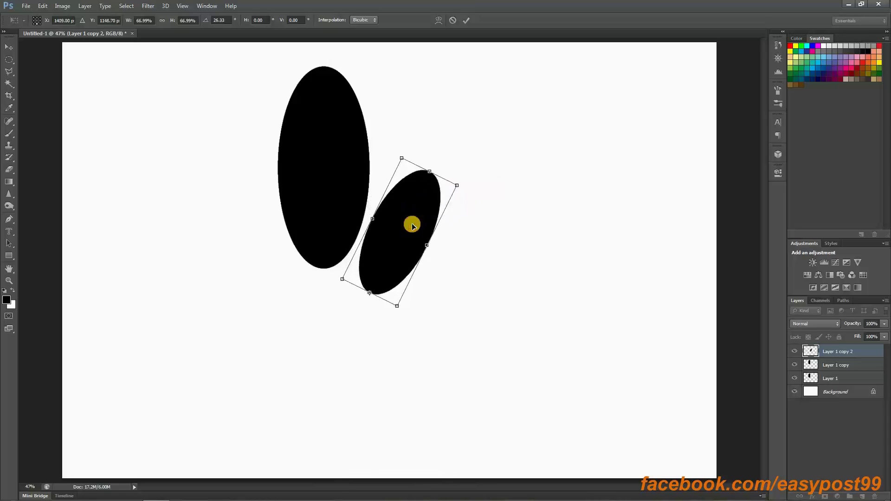
key(Return)
key(ctrl+e)
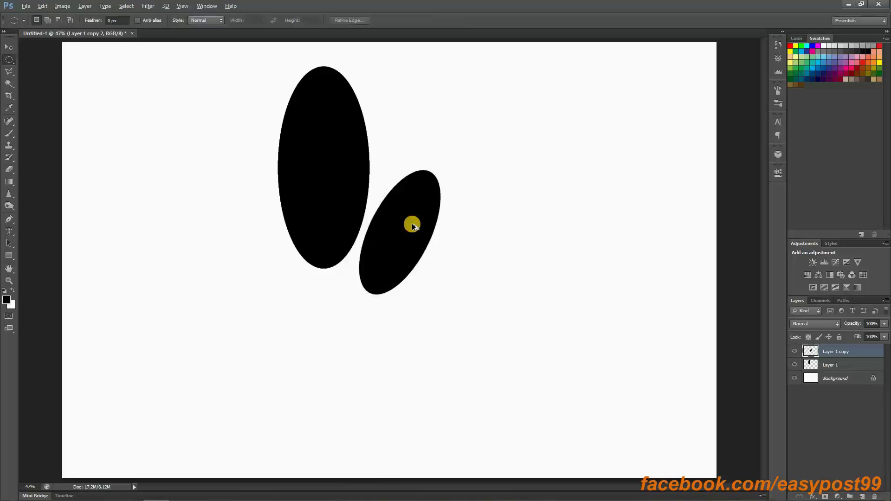
Step: Repeat the shrink-and-rotate transform copy of the ellipse until the chain curls into a tiny spiral
key(ctrl+shift+alt+t)
key(ctrl+shift+alt+t)
key(ctrl+shift+alt+t)
key(ctrl+shift+alt+t)
key(ctrl+shift+alt+t)
key(ctrl+shift+alt+t)
key(ctrl+shift+alt+t)
key(ctrl+shift+alt+t)
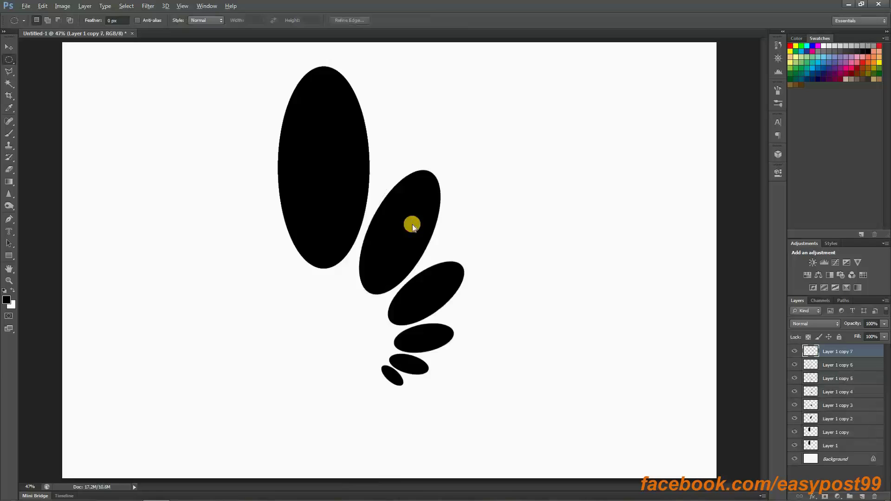
key(ctrl+shift+alt+t)
key(ctrl+shift+alt+t)
key(ctrl+shift+alt+t)
key(ctrl+shift+alt+t)
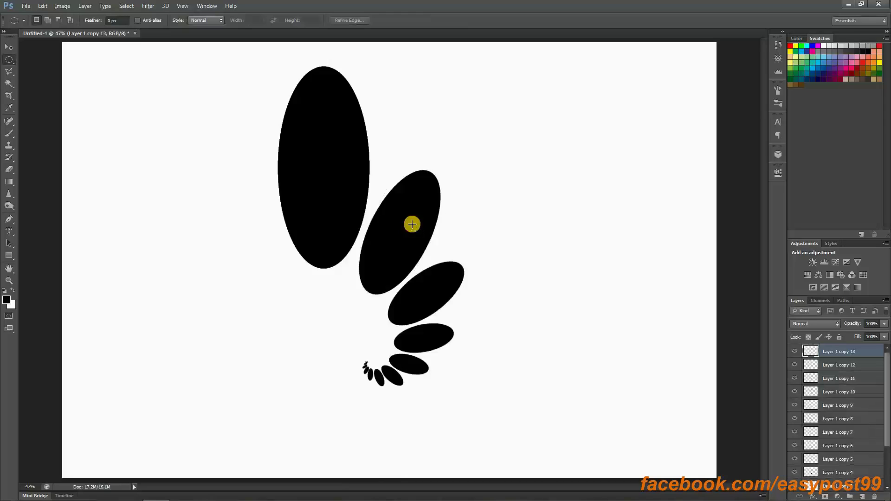
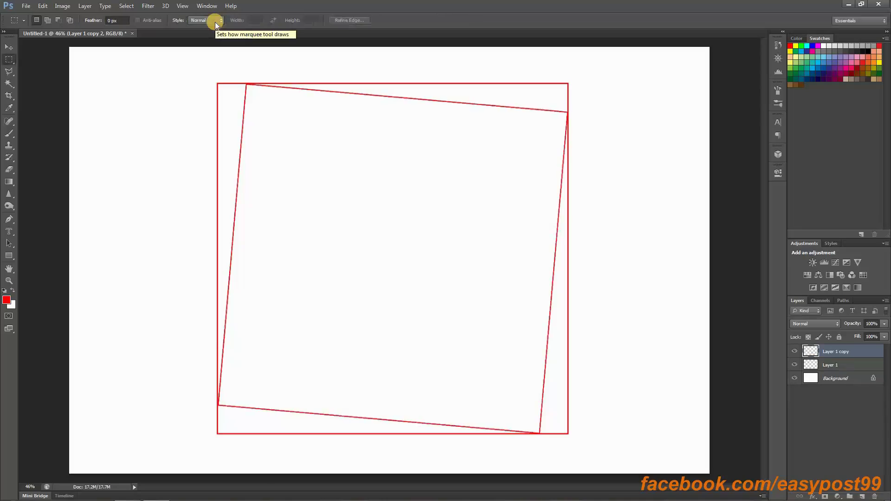
Step: Repeat the rotate-and-shrink transform copy of the red square outline about twenty times to nest squares inside one another
key(ctrl+shift+alt+t)
key(ctrl+shift+alt+t)
key(ctrl+shift+alt+t)
key(ctrl+shift+alt+t)
key(ctrl+shift+alt+t)
key(ctrl+shift+alt+t)
key(ctrl+shift+alt+t)
key(ctrl+shift+alt+t)
key(ctrl+shift+alt+t)
key(ctrl+shift+alt+t)
key(ctrl+shift+alt+t)
key(ctrl+shift+alt+t)
key(ctrl+shift+alt+t)
key(ctrl+shift+alt+t)
key(ctrl+shift+alt+t)
key(ctrl+shift+alt+t)
key(ctrl+shift+alt+t)
key(ctrl+shift+alt+t)
key(ctrl+shift+alt+t)
key(ctrl+shift+alt+t)
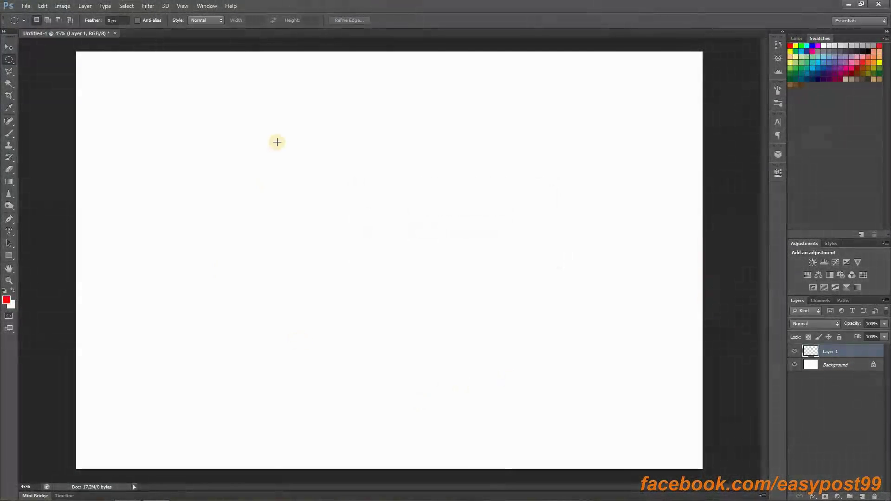
Step: Make a crescent selection by subtracting a tall ellipse from a circle, and fill it with red at the canvas's upper middle
drag(277, 140, 506, 408)
drag(269, 107, 479, 396)
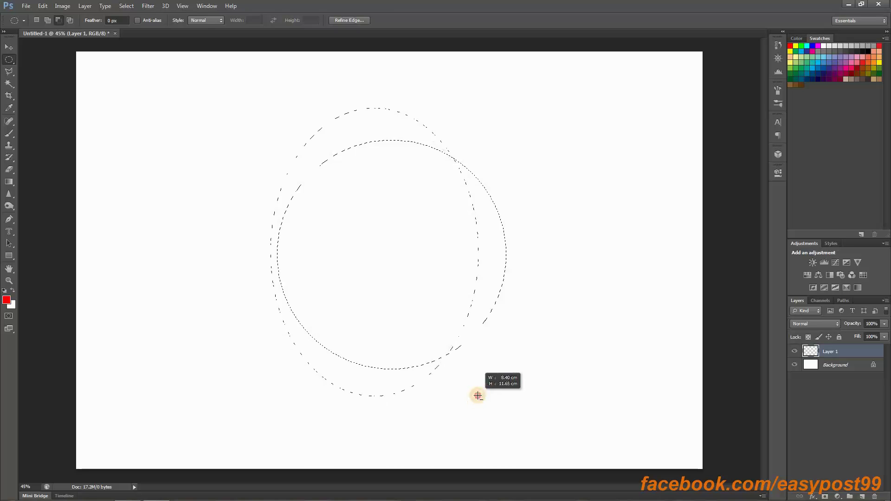
drag(480, 262, 421, 190)
key(shift+F5)
key(Return)
Step: Make a transform copy of the red crescent, slightly shrunk and rotated counterclockwise about its lower tip, and apply it
key(v)
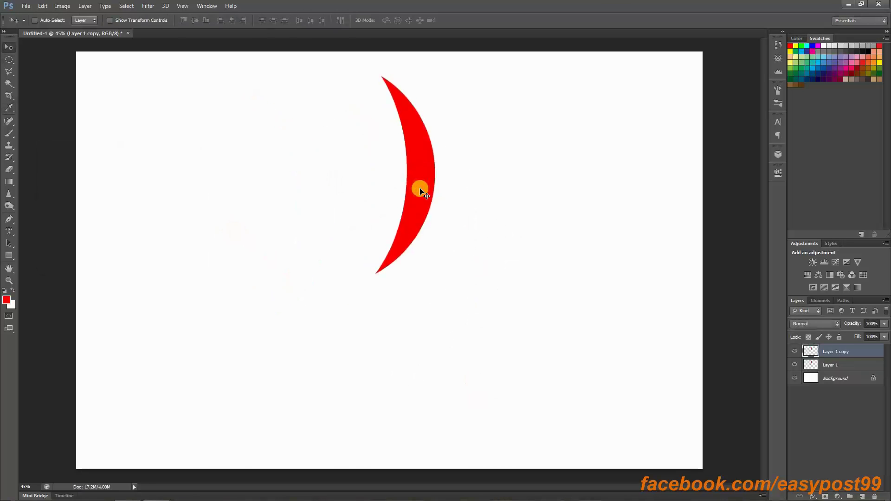
key(ctrl+alt+t)
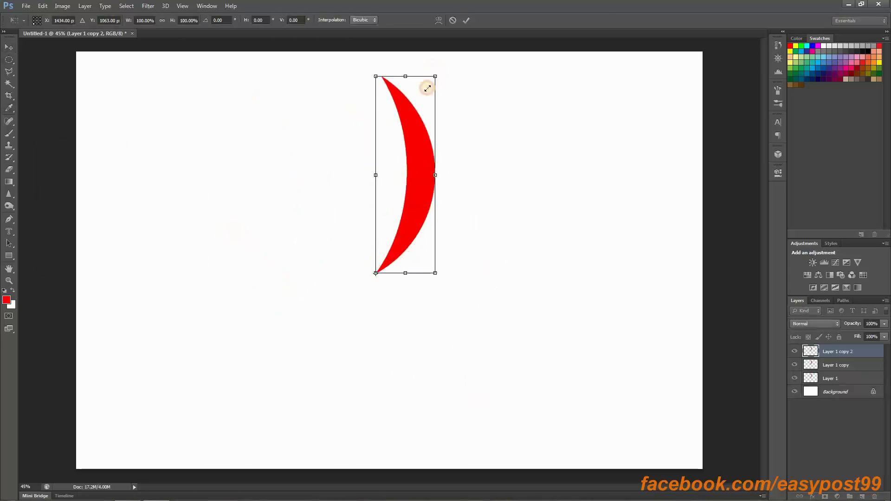
drag(428, 88, 425, 107)
drag(370, 94, 305, 129)
key(Return)
Step: Repeat the crescent's transform copy seven times to form a fan and merge all the crescent layers
key(ctrl+alt+shift+t)
key(ctrl+alt+shift+t)
key(ctrl+alt+shift+t)
key(ctrl+alt+shift+t)
key(ctrl+alt+shift+t)
key(ctrl+alt+shift+t)
key(ctrl+alt+shift+t)
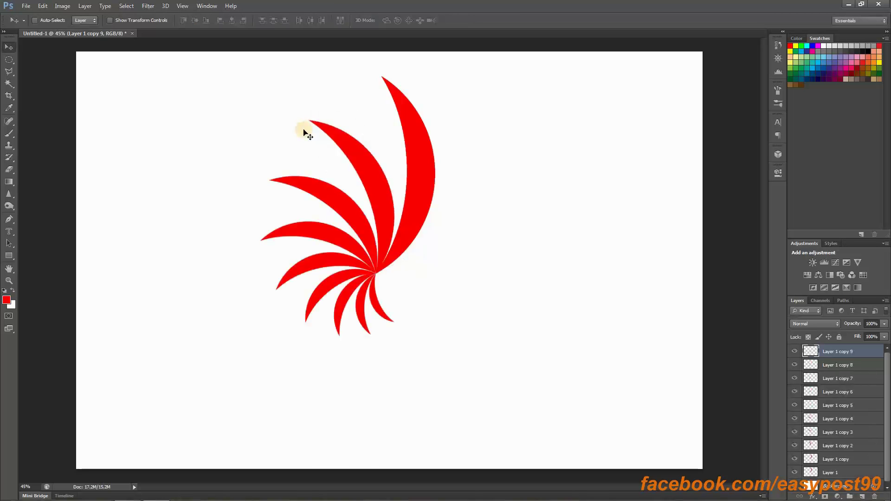
key(ctrl+alt+a)
key(ctrl+e)
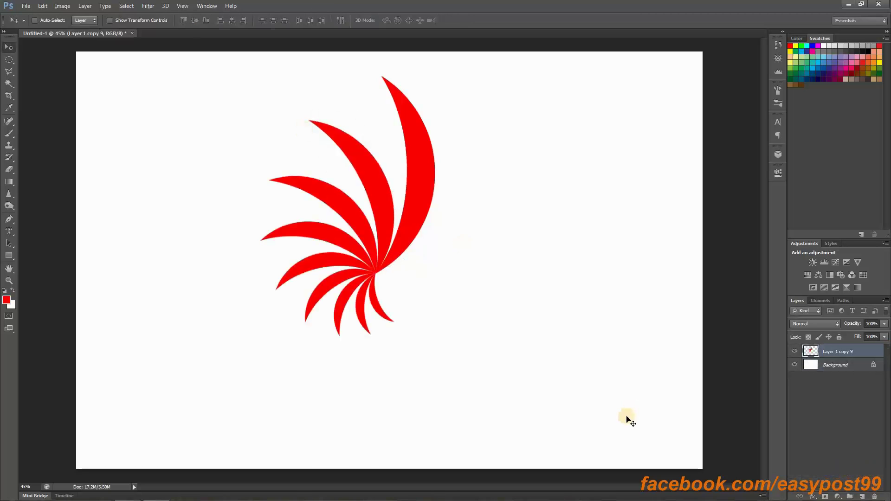
Step: Duplicate the crescent fan, flip the copy horizontally and place it to the left so the fans' tips meet
key(ctrl+j)
drag(391, 264, 166, 244)
key(alt+e)
key(a)
key(h)
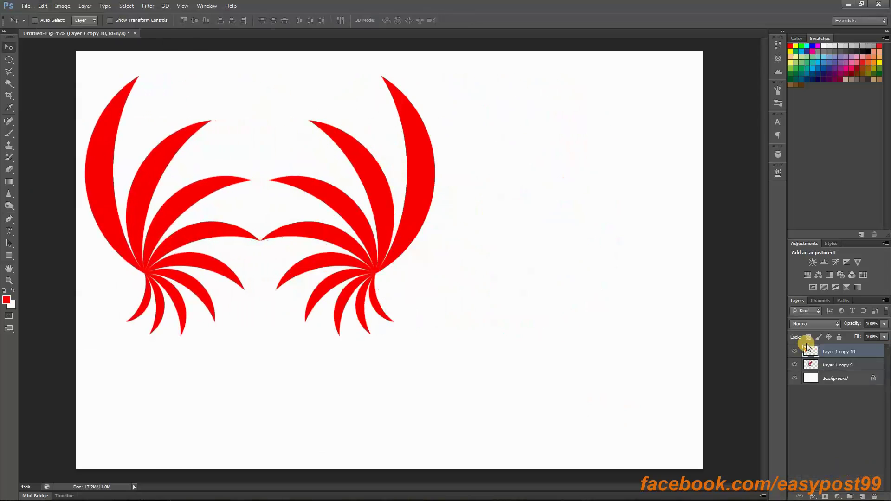
Step: Merge the two fans, move the pair to the middle of the canvas and scale it down
key(ctrl+e)
drag(421, 218, 547, 228)
key(ctrl+t)
drag(566, 336, 507, 285)
key(Return)
Step: Duplicate the fan pair, place the copy below the original and flip it vertically
key(ctrl+j)
drag(439, 249, 428, 395)
key(alt+e)
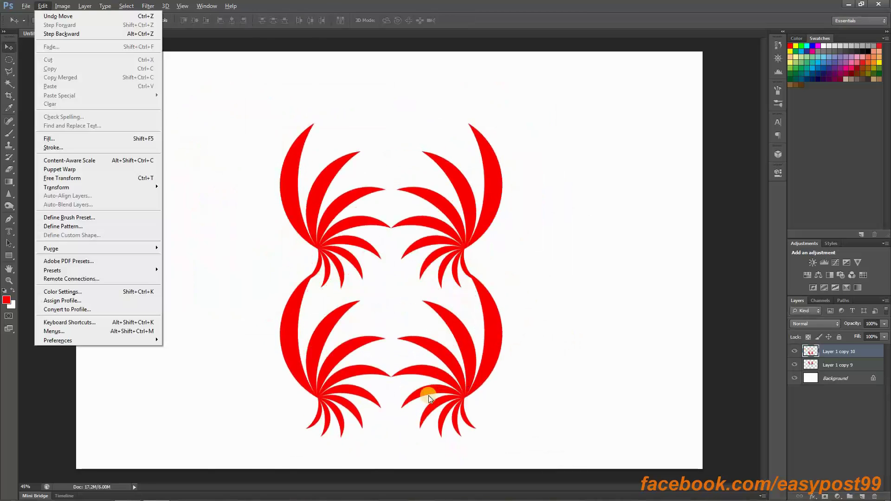
key(a)
key(v)
Step: Reposition the upper and lower fan pairs vertically to leave a gap between them
drag(460, 321, 460, 354)
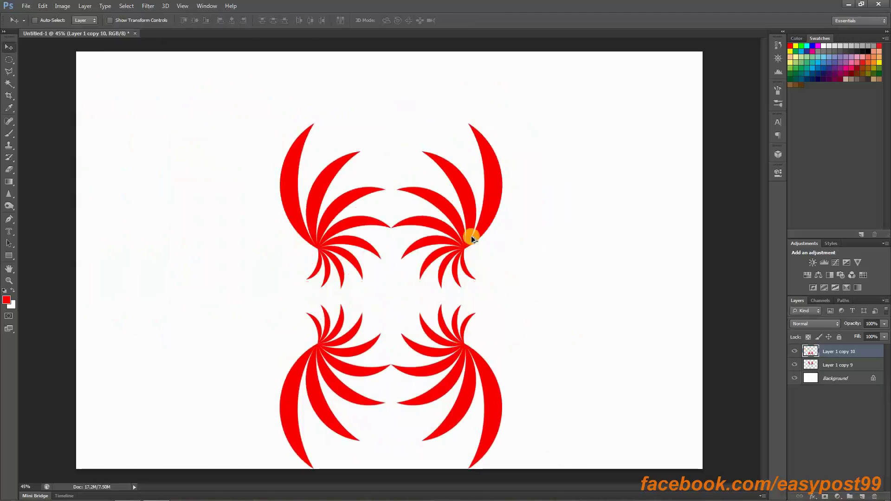
drag(472, 236, 472, 186)
drag(473, 357, 478, 332)
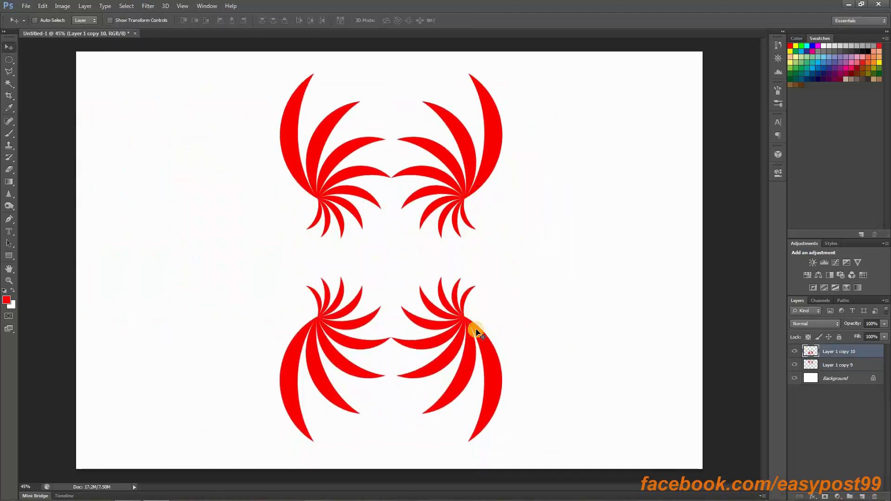
Step: Rotate a copy of the lower fan pair 90° clockwise, shrink it and place it at the gap's left side
key(alt+e)
key(a)
key(9)
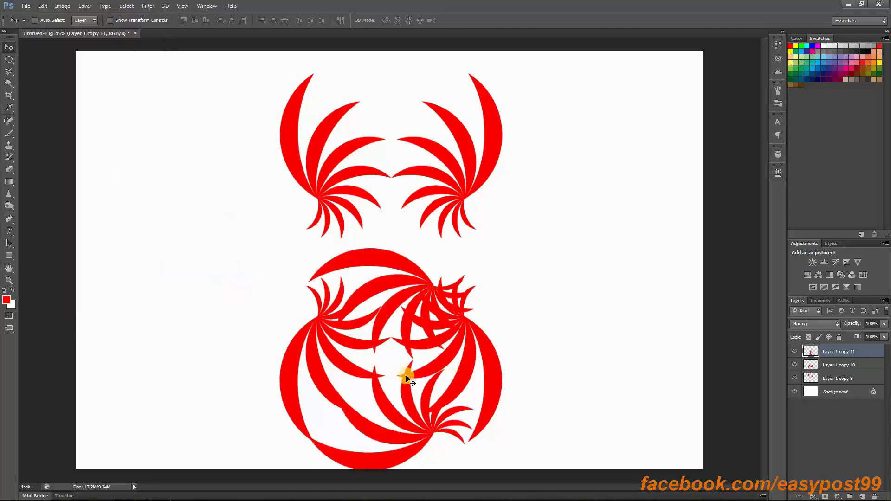
drag(407, 379, 212, 281)
key(ctrl+t)
drag(253, 176, 561, 280)
key(Return)
Step: Duplicate the small side fans, flip the copy horizontally and nudge it against the design's right side
key(ctrl+j)
key(alt+e)
key(a)
key(h)
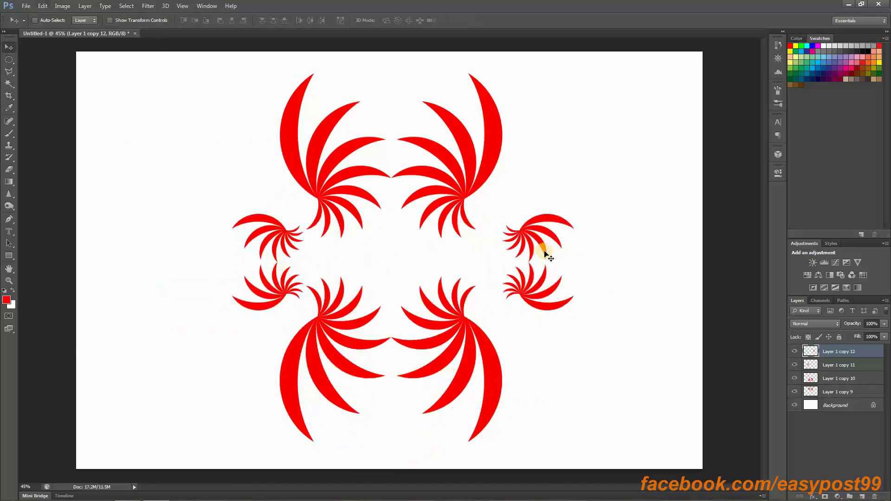
key(shift+Left)
key(shift+Left)
key(shift+Left)
key(shift+Left)
key(shift+Left)
key(shift+Left)
key(shift+Left)
key(shift+Left)
key(shift+Left)
key(shift+Left)
key(shift+Left)
key(shift+Left)
key(shift+Left)
Step: Merge all the fan layers into one motif and scale it down
shift+click(843, 394)
key(ctrl+e)
key(ctrl+t)
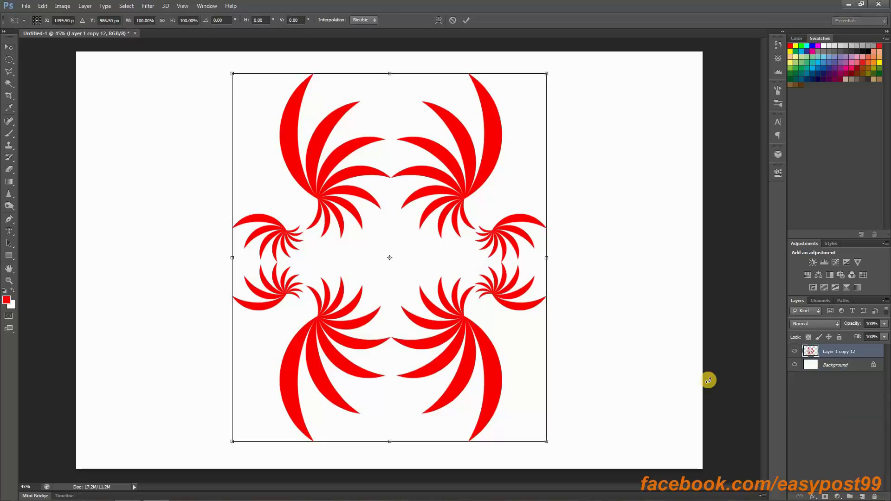
drag(547, 74, 444, 193)
key(Return)
Step: Move the merged motif to the canvas's upper-left corner and shrink it to a small tile
drag(483, 344, 175, 139)
key(ctrl+t)
drag(181, 48, 173, 82)
key(Return)
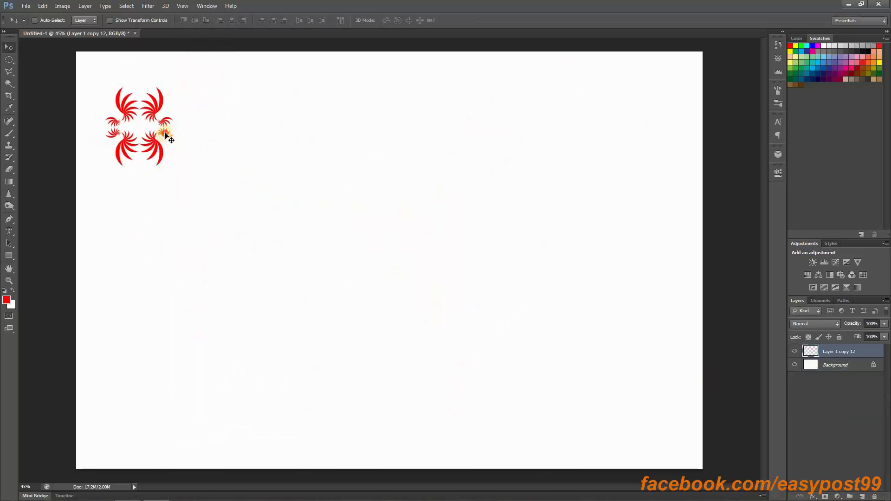
drag(166, 134, 218, 95)
Step: Duplicate the small motif and place a transform copy directly to its right
key(ctrl+j)
key(ctrl+t)
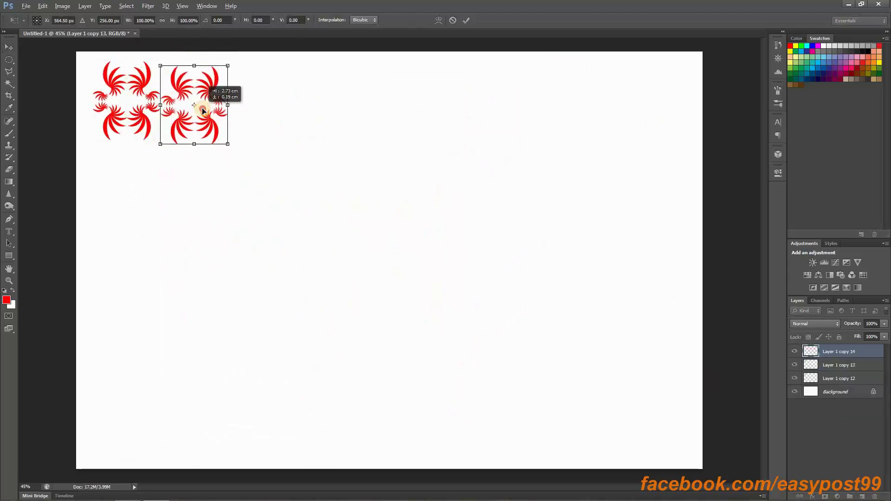
key(Return)
Step: Repeat the sideways transform copy six times to complete a row of eight motifs
key(ctrl+j)
key(ctrl+shift+alt+t)
key(ctrl+shift+alt+t)
key(ctrl+shift+alt+t)
key(ctrl+shift+alt+t)
key(ctrl+shift+alt+t)
key(ctrl+shift+alt+t)
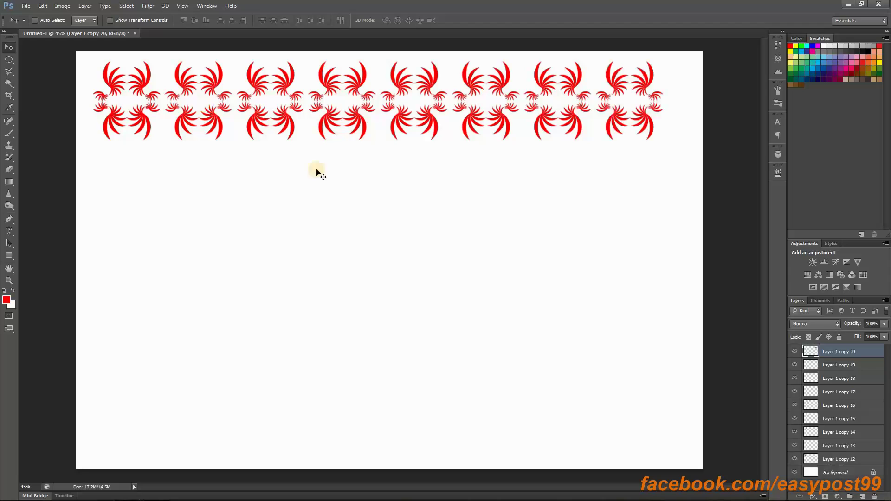
Step: Merge the eight motifs into one row layer and place a transform copy of it directly below
key(ctrl+alt+a)
key(ctrl+e)
key(ctrl+j)
key(ctrl+t)
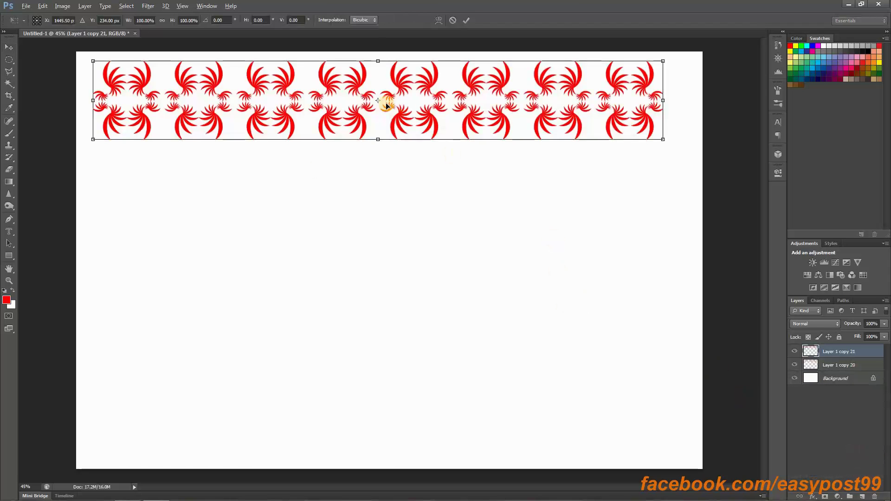
drag(386, 102, 383, 208)
key(Return)
Step: Repeat the downward transform copy of the row until five rows reach the canvas's lower edge
key(ctrl+e)
key(ctrl+shift+alt+t)
key(ctrl+shift+alt+t)
key(ctrl+shift+alt+t)
key(ctrl+shift+alt+t)
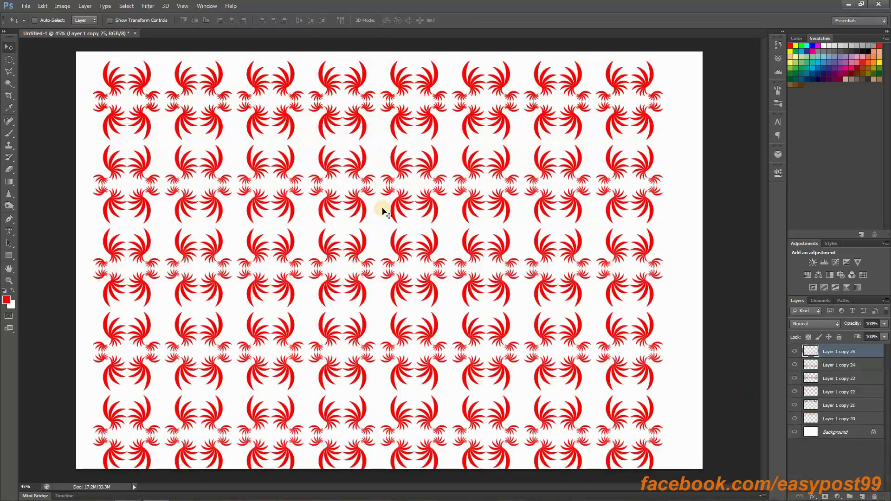
Step: Merge all the pattern rows and extend the canvas downward with the Crop tool
shift+click(821, 415)
key(ctrl+e)
key(c)
key(ctrl+minus)
drag(390, 415, 389, 448)
key(Return)
Step: Fill the background layer with white at 100% opacity in Normal mode to cover the added canvas area
key(shift+F5)
click(152, 182)
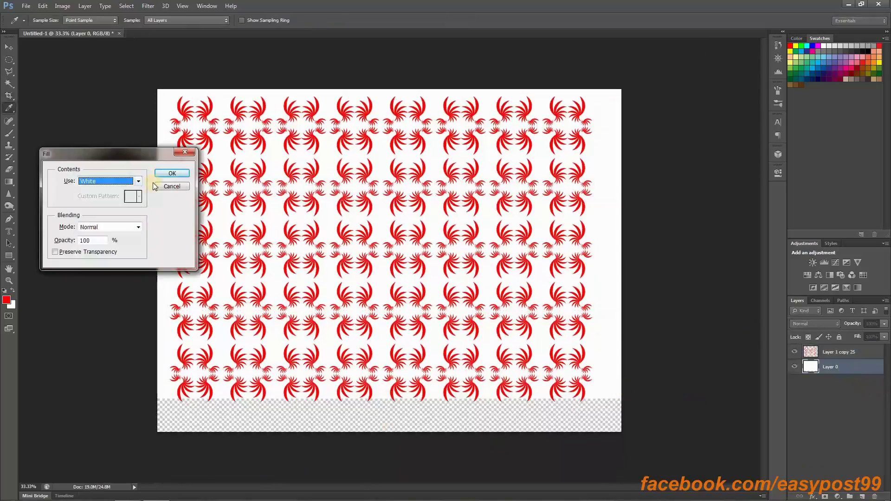
key(Return)
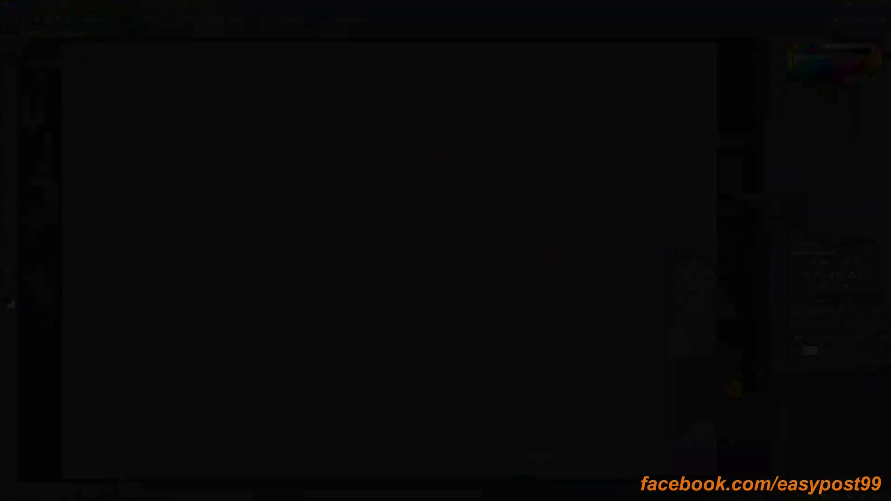
Step: Select a large square area in the grey canvas's upper left and fill it with black at 100% opacity
drag(96, 88, 301, 310)
key(shift+F5)
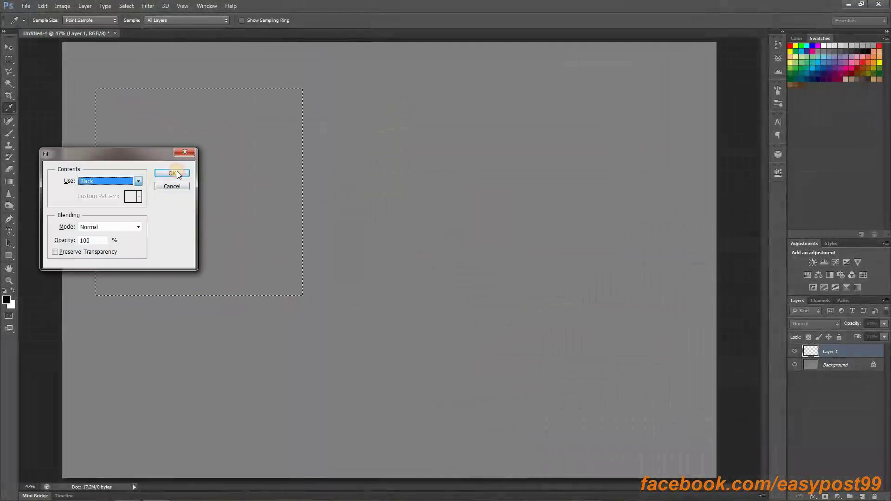
click(177, 171)
Step: Duplicate the black square, scale the copy to 90% in both directions and shift it right with the lower edges aligned
key(ctrl+j)
key(ctrl+t)
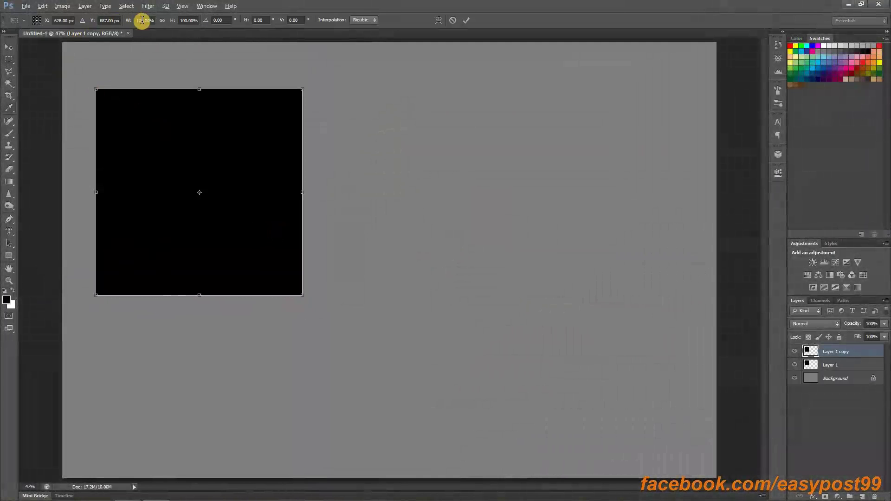
text(90)
key(Tab)
click(162, 20)
drag(211, 224, 255, 253)
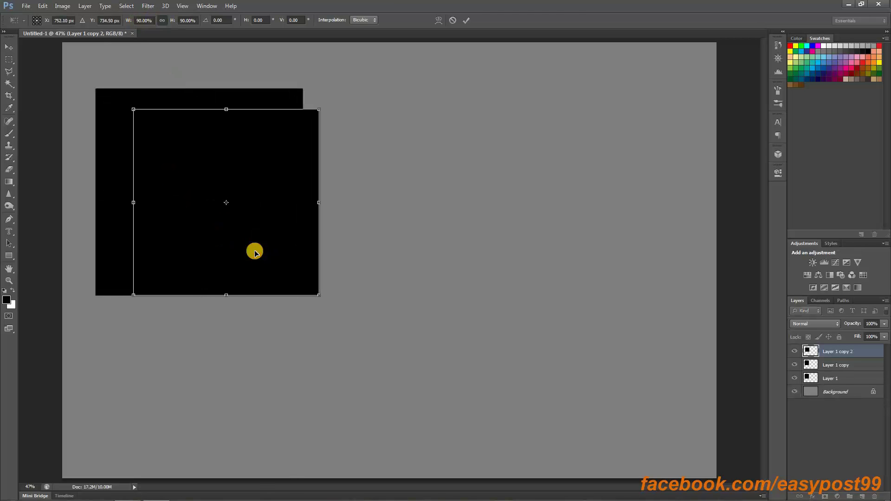
key(Return)
key(ctrl+e)
Step: Repeat the 90% transform copy until the squares taper to a point along the shared lower edge
key(m)
key(ctrl+alt+shift+t)
key(ctrl+alt+shift+t)
key(ctrl+alt+shift+t)
key(ctrl+alt+shift+t)
key(ctrl+alt+shift+t)
key(ctrl+alt+shift+t)
key(ctrl+alt+shift+t)
key(ctrl+alt+shift+t)
key(ctrl+alt+shift+t)
key(ctrl+alt+shift+t)
key(ctrl+alt+shift+t)
key(ctrl+alt+shift+t)
key(ctrl+alt+shift+t)
key(ctrl+alt+shift+t)
key(ctrl+alt+shift+t)
key(ctrl+alt+shift+t)
key(ctrl+alt+shift+t)
key(ctrl+alt+shift+t)
key(ctrl+alt+shift+t)
key(ctrl+alt+shift+t)
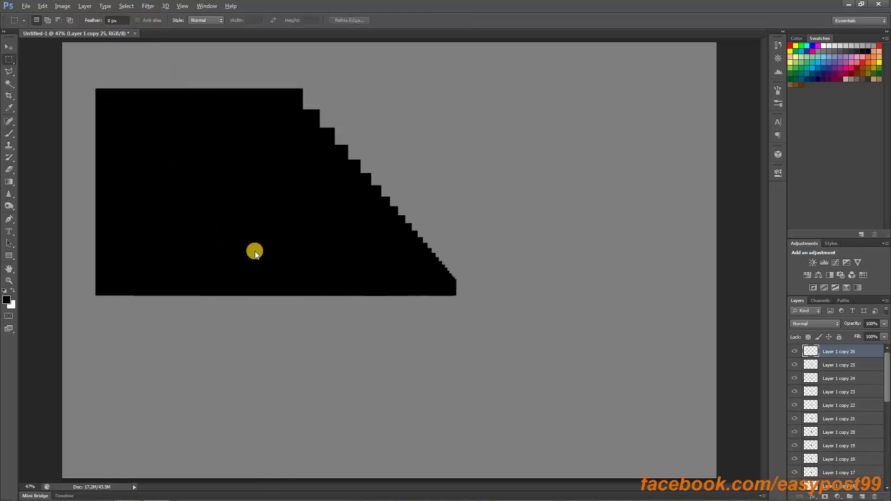
Step: Fill the squares on Layer 1 copy 2 and Layer 1 copy 4 with white, preserving transparency
drag(887, 370, 857, 459)
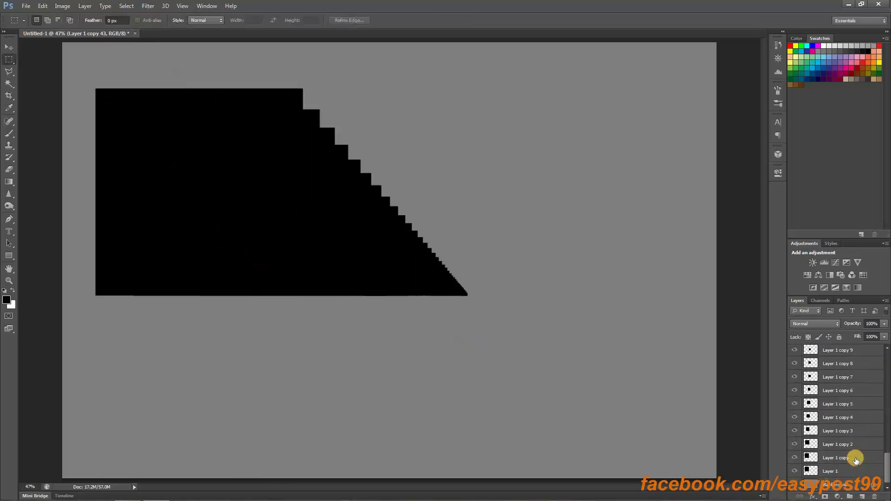
click(857, 460)
key(ctrl+shift+BackSpace)
key(ctrl+z)
click(857, 445)
key(ctrl+shift+BackSpace)
click(857, 418)
key(ctrl+shift+BackSpace)
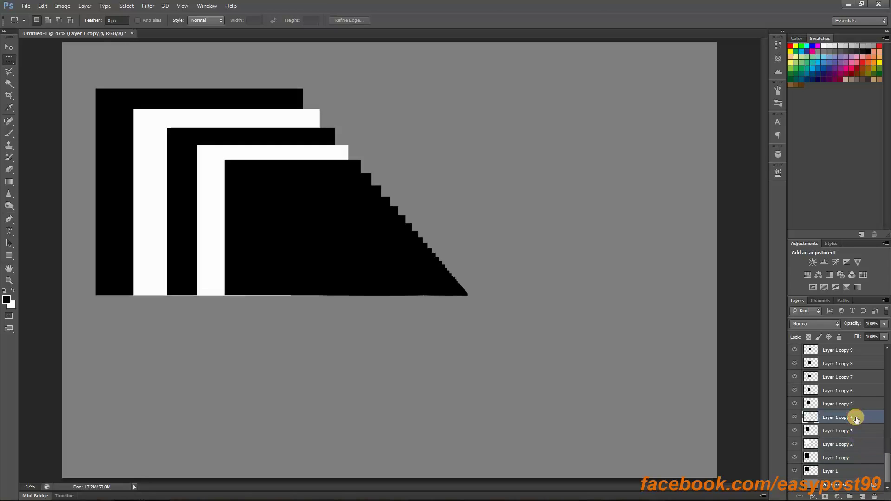
Step: Fill the squares on Layer 1 copy 6, copy 8, copy 10 and copy 12 with white, preserving transparency
click(856, 390)
key(ctrl+shift+BackSpace)
click(857, 364)
key(ctrl+shift+BackSpace)
scroll(857, 364, up, 3)
click(858, 385)
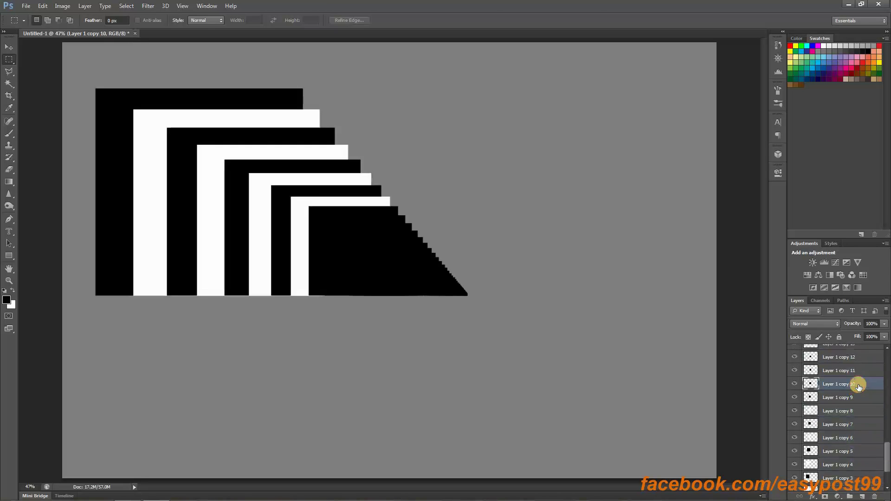
key(ctrl+shift+BackSpace)
click(858, 357)
key(ctrl+shift+BackSpace)
Step: Fill every second square from Layer 1 copy 14 through Layer 1 copy 22 with white, preserving transparency
scroll(864, 395, up, 3)
click(869, 403)
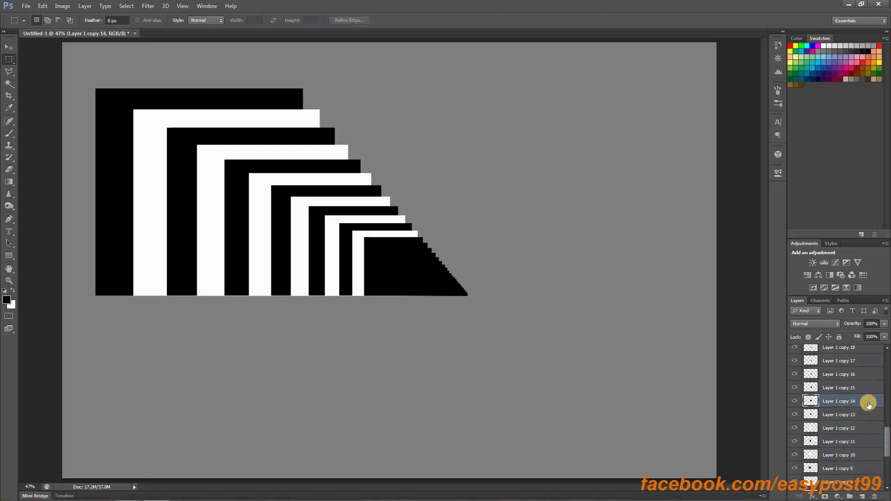
key(ctrl+shift+BackSpace)
scroll(861, 380, up, 2)
scroll(864, 379, up, 2)
click(863, 378)
key(ctrl+shift+BackSpace)
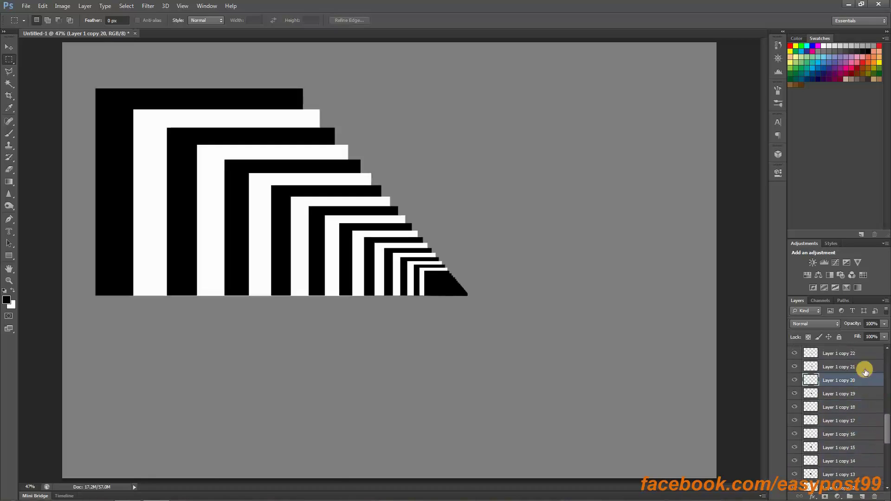
click(866, 352)
key(ctrl+shift+BackSpace)
Step: Fill the squares on Layer 1 copy 24, copy 26, copy 28 and copy 30 with white, preserving transparency
scroll(863, 367, up, 3)
click(852, 382)
click(854, 358)
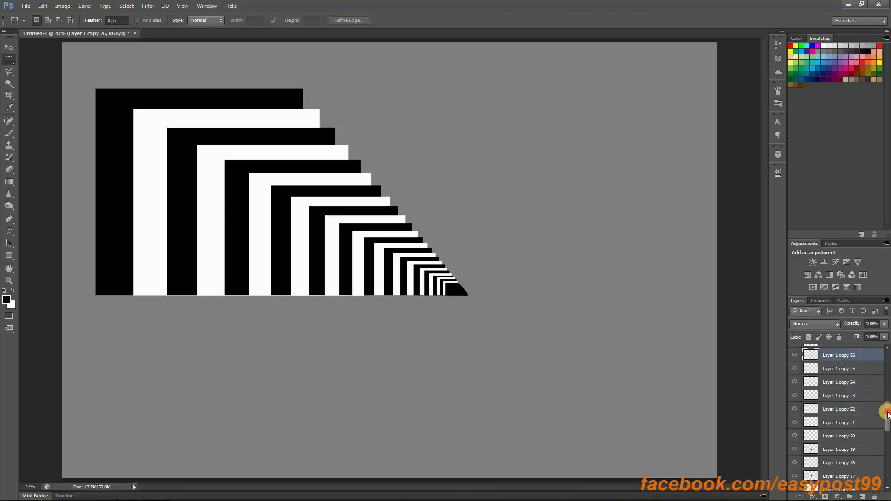
scroll(863, 357, up, 2)
click(870, 351)
key(ctrl+shift+BackSpace)
scroll(868, 367, up, 2)
click(869, 351)
key(ctrl+shift+BackSpace)
scroll(870, 392, up, 4)
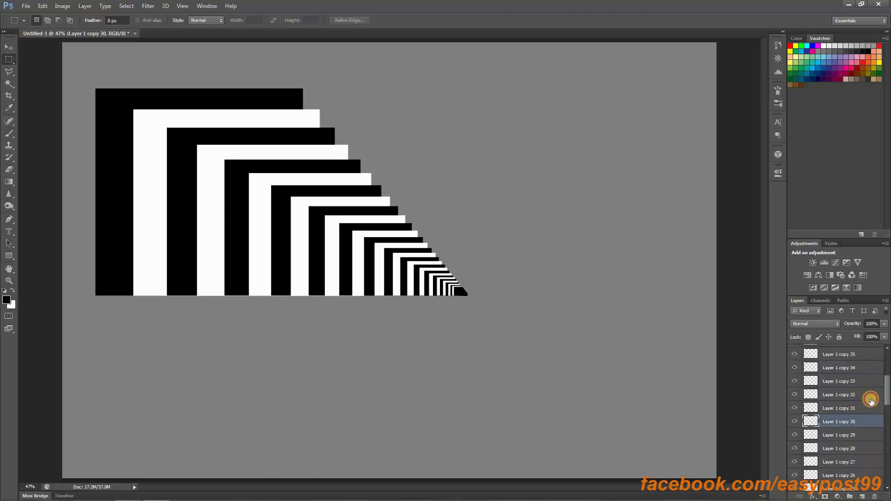
Step: Fill every second remaining square from Layer 1 copy 32 through Layer 1 copy 42 with white, preserving transparency
click(870, 394)
key(ctrl+shift+BackSpace)
click(862, 369)
scroll(888, 386, up, 2)
scroll(878, 385, up, 6)
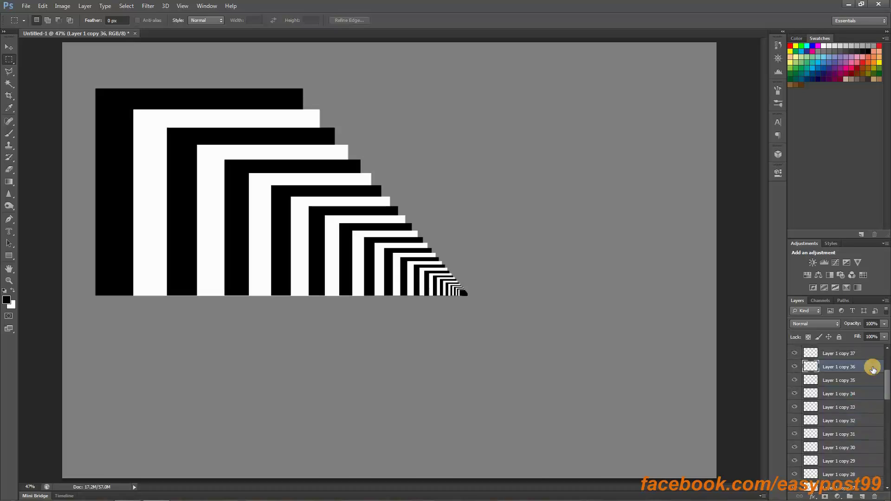
click(848, 421)
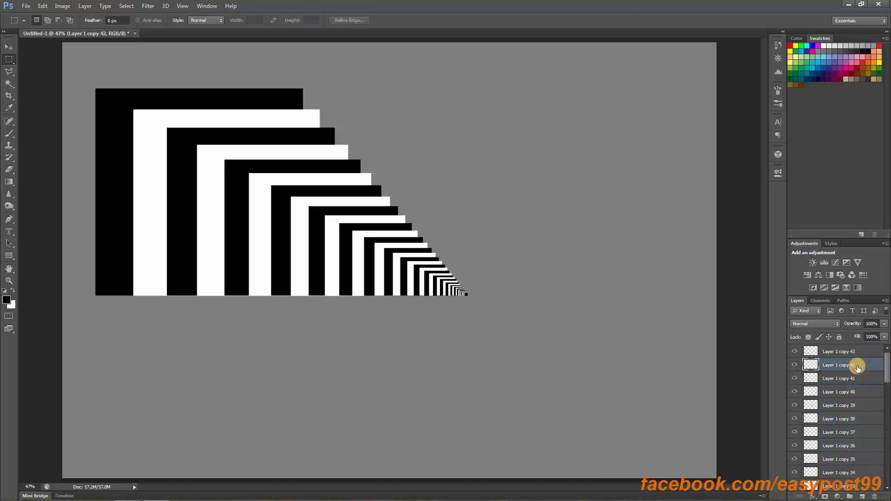
Step: Select all square layers from Layer 1 copy 43 down to Layer 1 and merge them into one layer
click(838, 352)
scroll(855, 465, down, 15)
shift+click(855, 470)
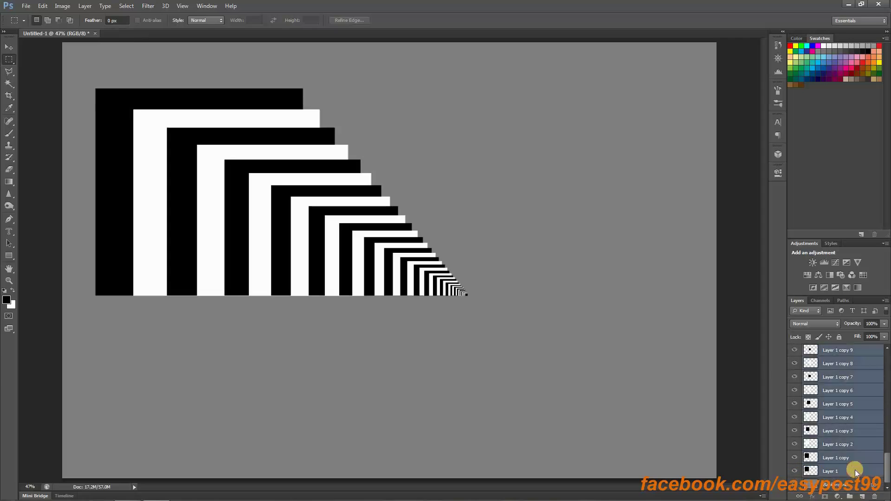
key(ctrl+e)
Step: Scale the merged striped shape down proportionally to less than half its size
key(ctrl+t)
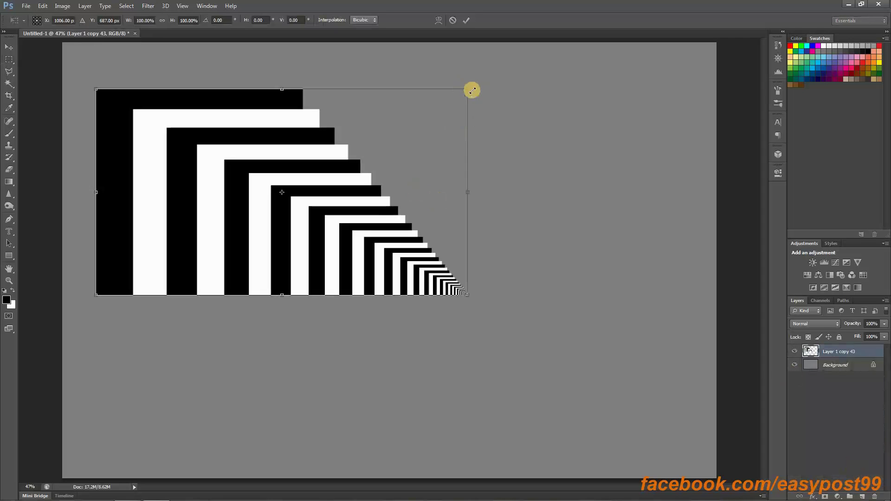
drag(472, 90, 360, 151)
key(Return)
Step: Duplicate the striped shape, flip the copy horizontally beside the original so their tips face each other, and merge the two
key(ctrl+j)
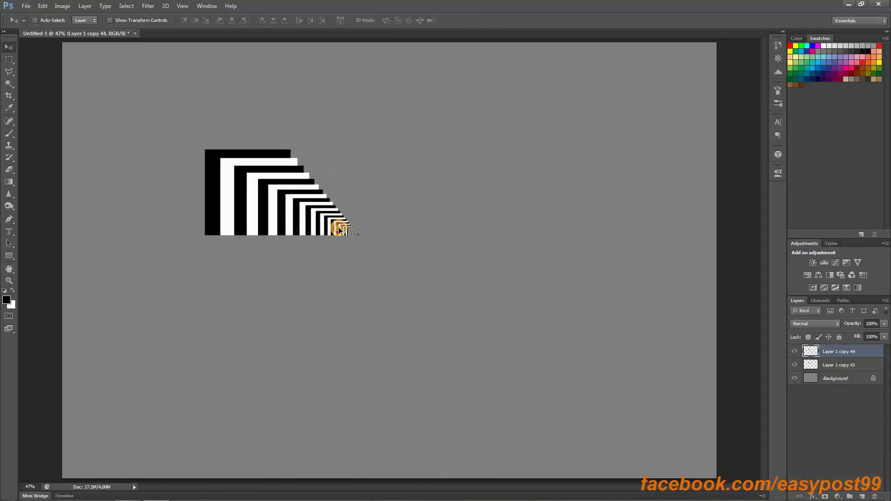
drag(340, 230, 450, 299)
key(alt+e)
key(a)
key(h)
key(ctrl+e)
Step: Duplicate the mirrored pair, flip the copy vertically just below the original with a narrow gap, and merge them
key(ctrl+j)
key(alt+e)
key(a)
key(v)
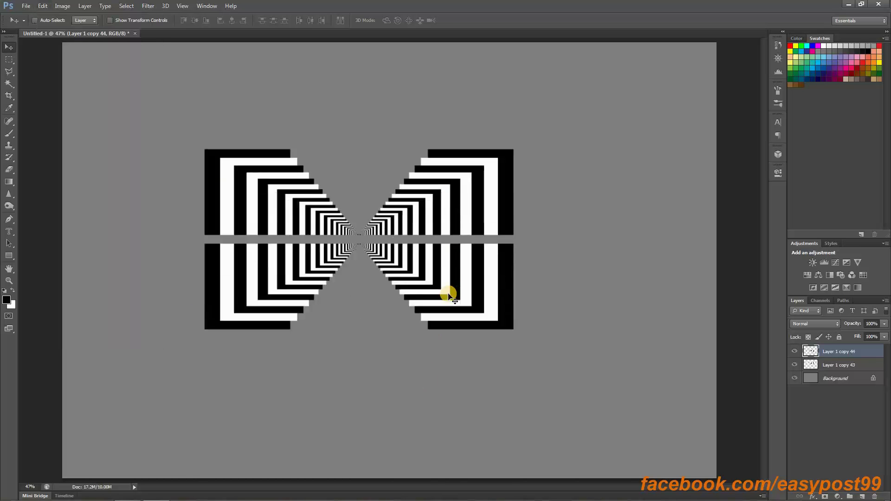
key(ctrl+e)
Step: Move the four-part motif to the canvas's upper left, tile copies into a two-by-two grid and merge them
key(ctrl+t)
drag(507, 224, 460, 418)
key(Return)
key(ctrl+j)
key(ctrl+e)
key(ctrl+j)
key(ctrl+e)
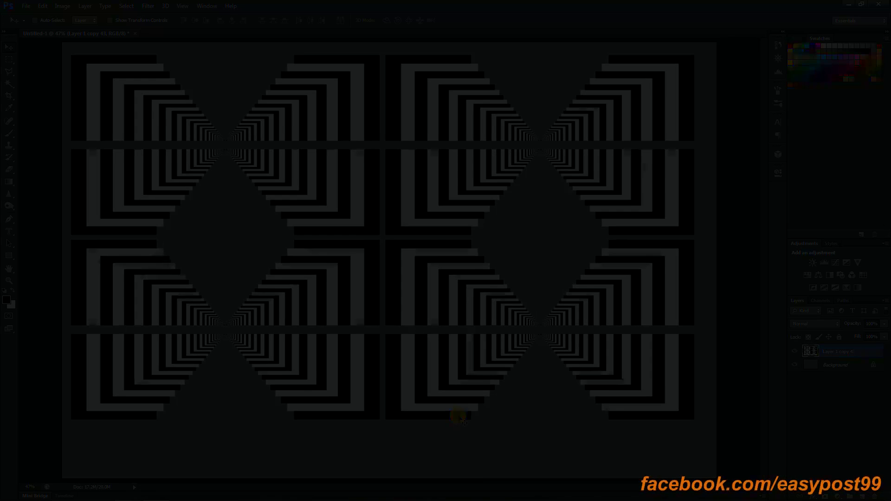